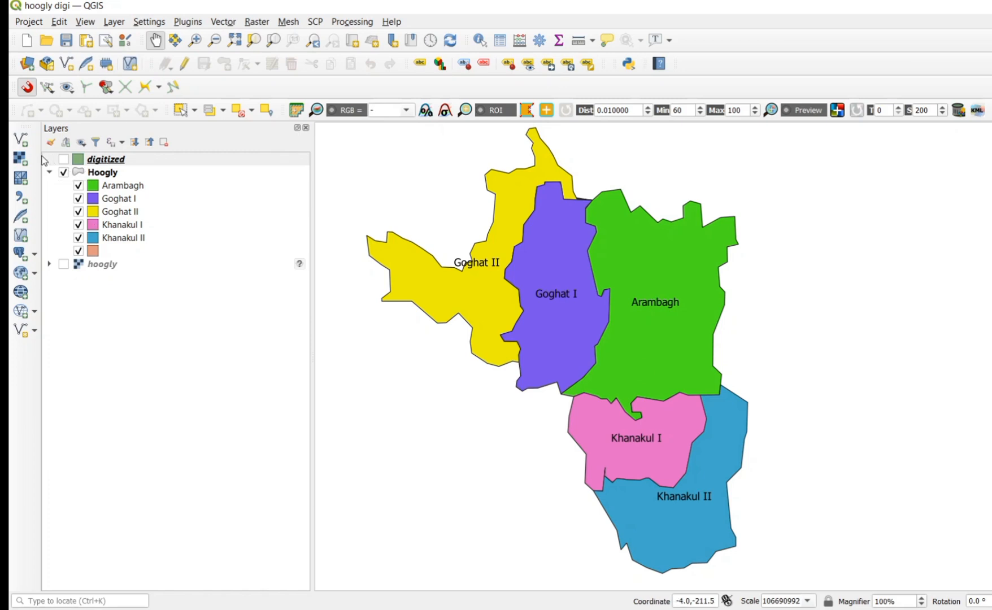
Compare the digitized and Hoogly layers by toggling their visibility, leaving only the digitized layer shown on the map
click(64, 159)
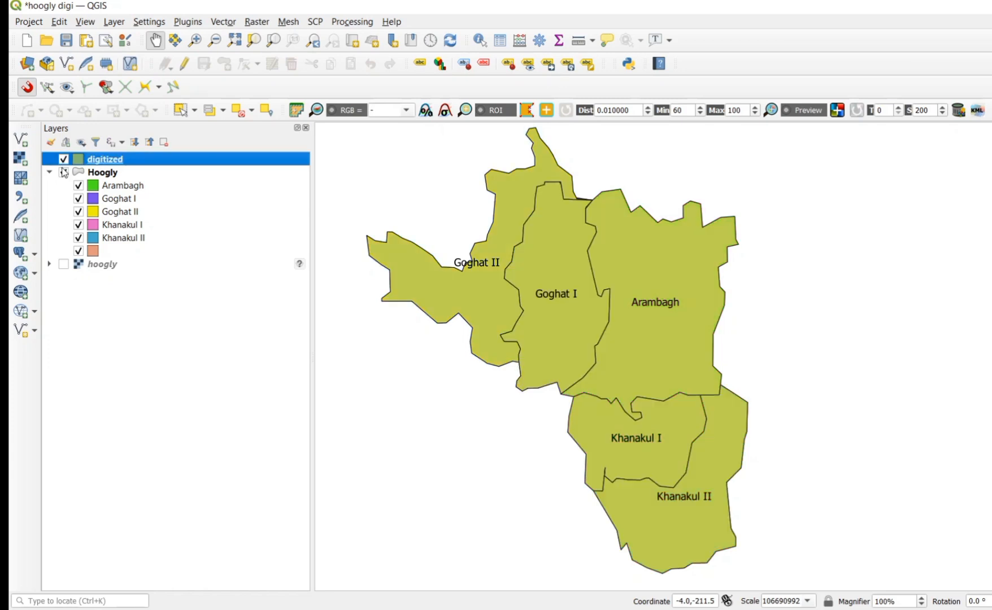
click(63, 173)
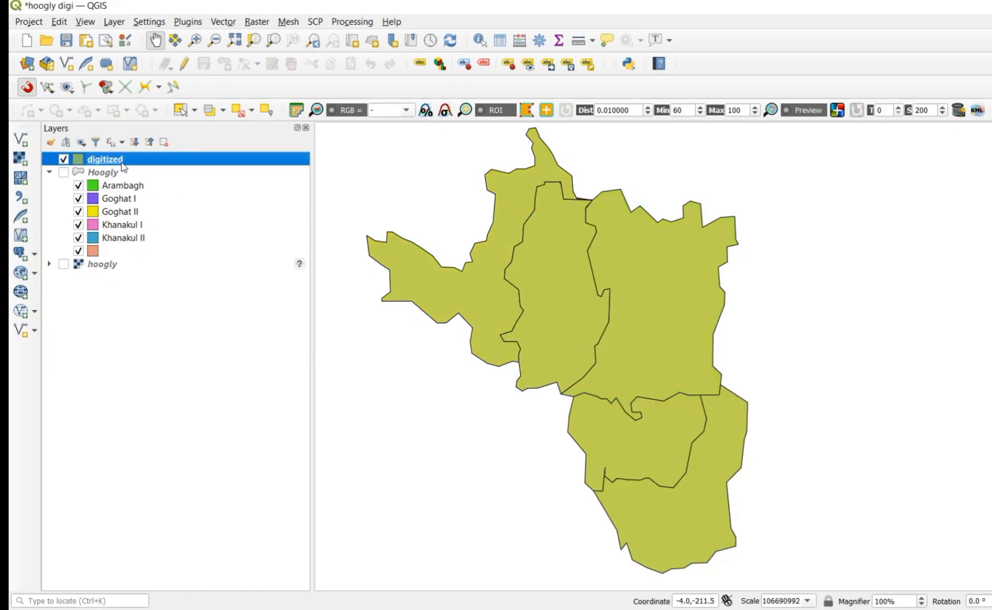
click(66, 177)
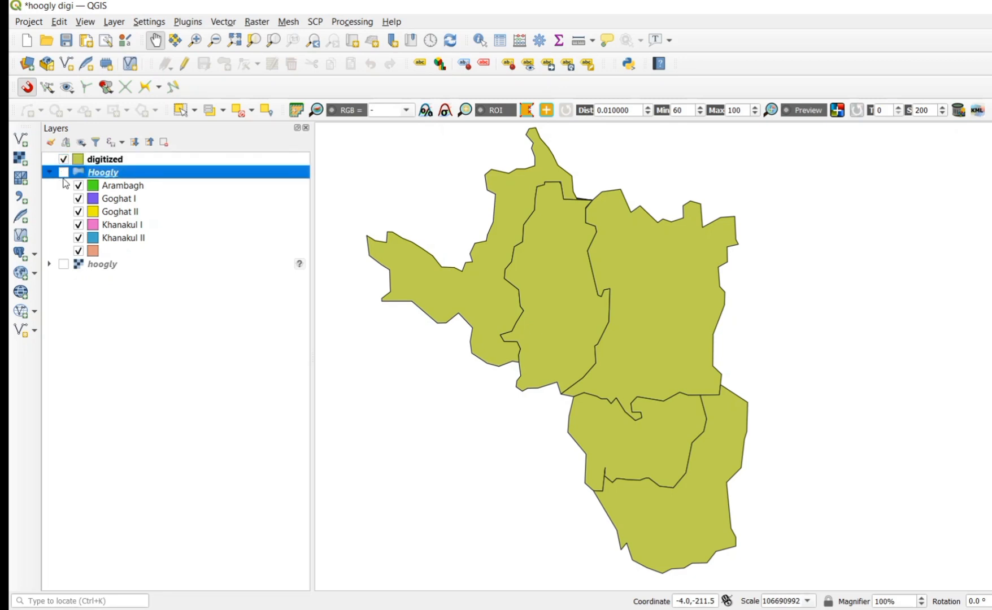
click(63, 172)
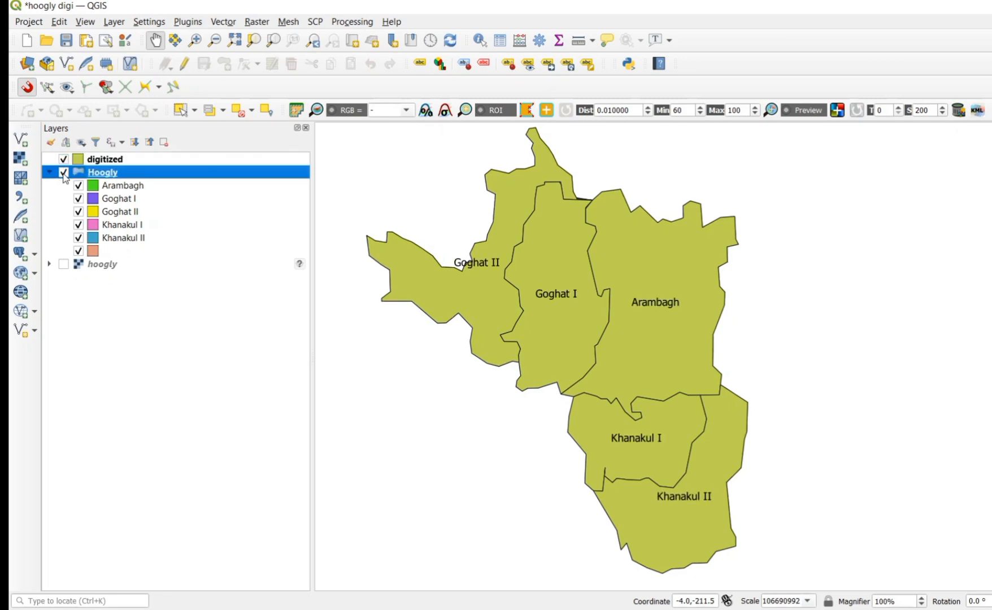
click(63, 159)
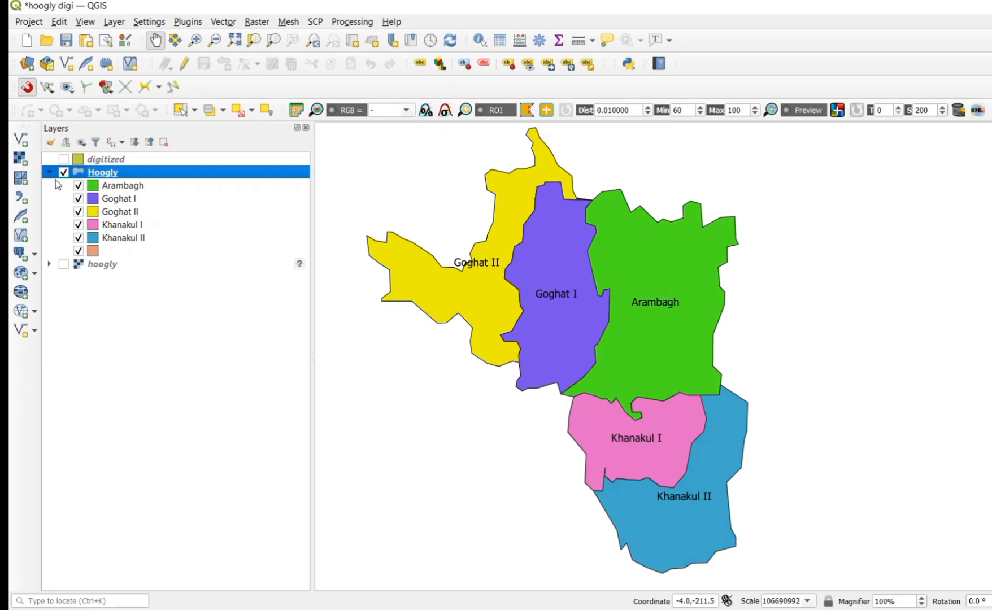
click(64, 172)
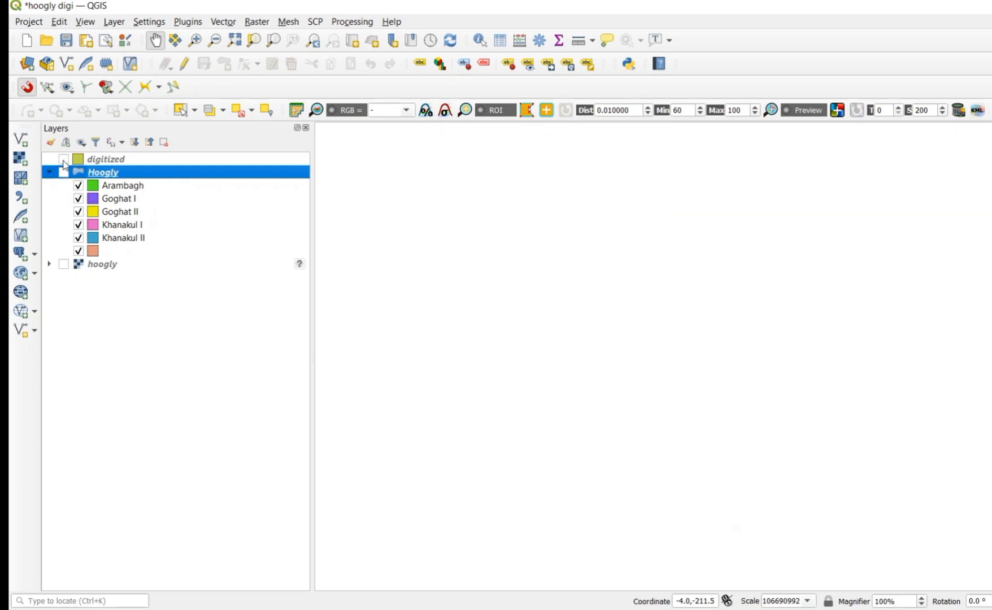
click(64, 160)
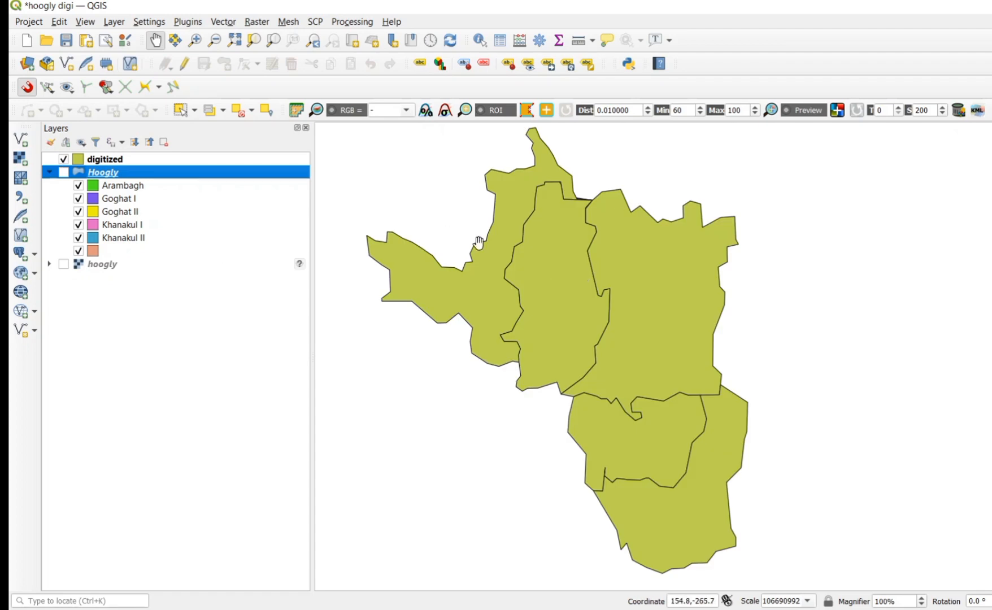
Open the attribute table of the digitized layer and turn on editing mode
click(106, 161)
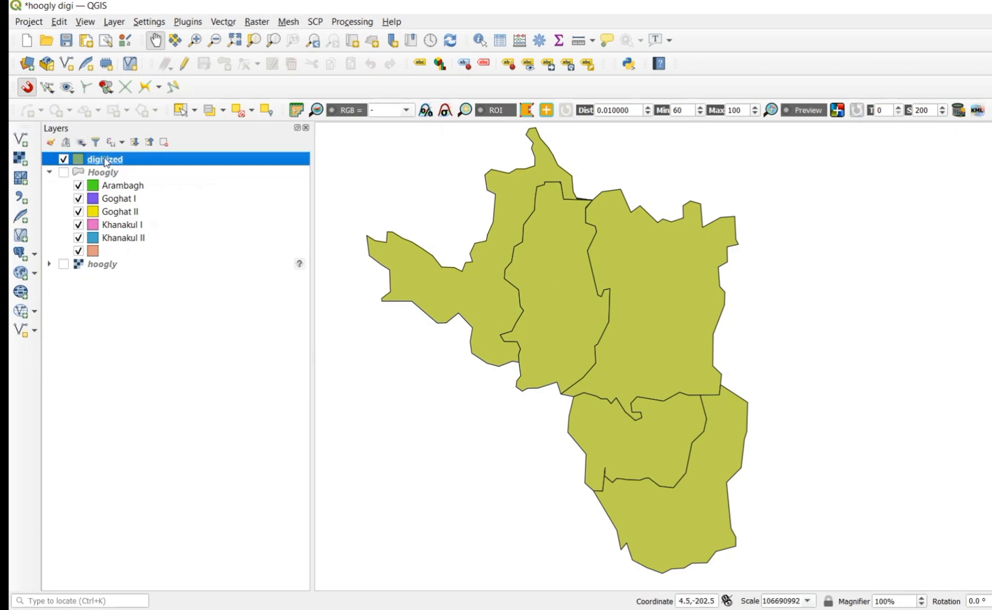
right_click(107, 162)
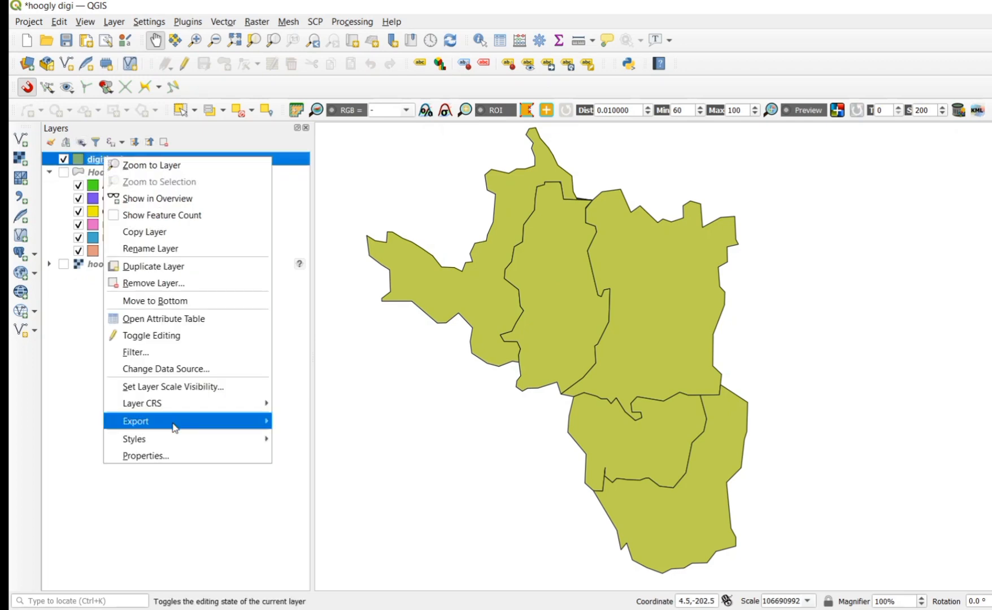
click(175, 320)
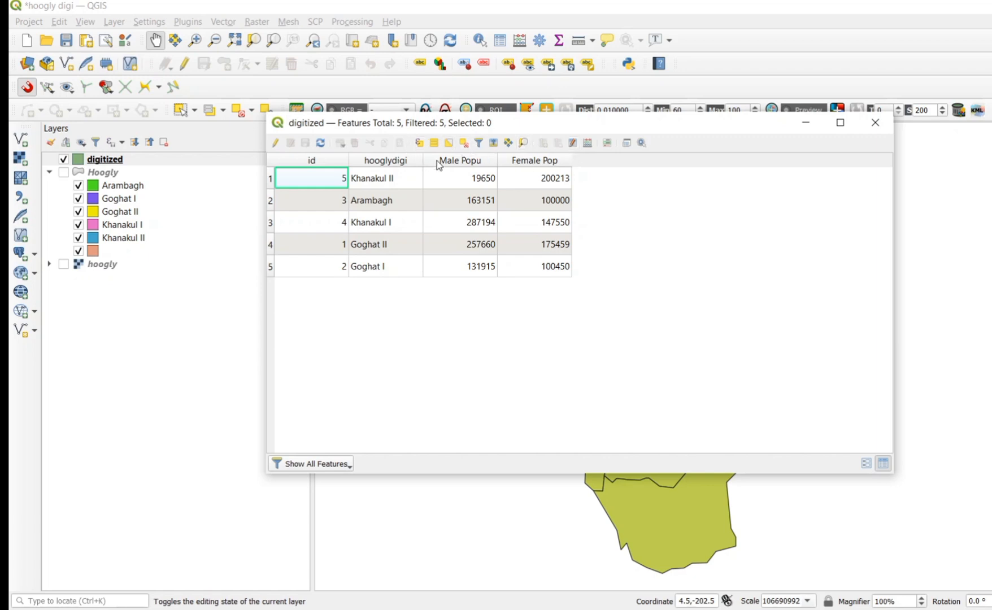
click(276, 143)
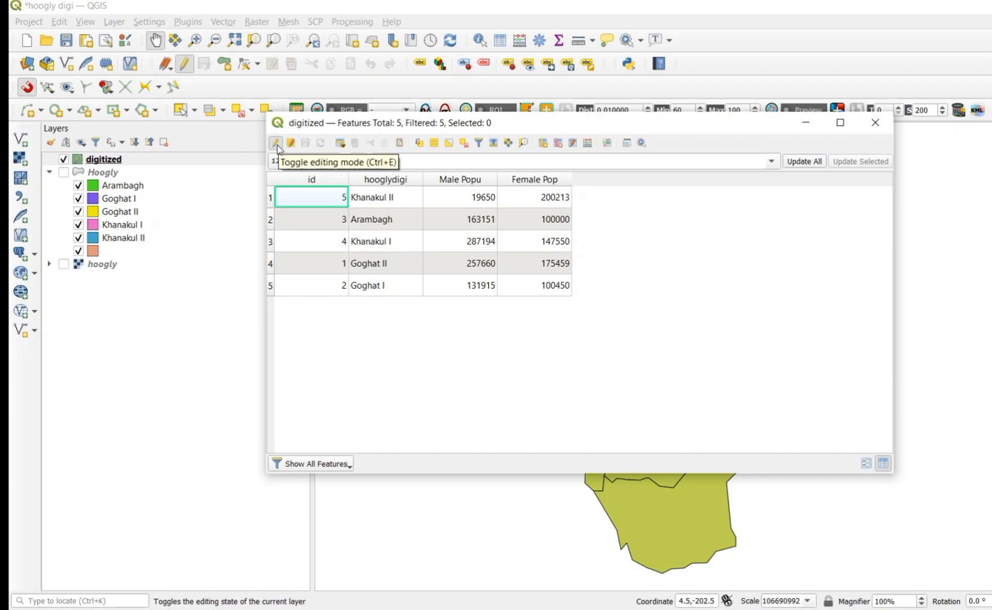
click(277, 146)
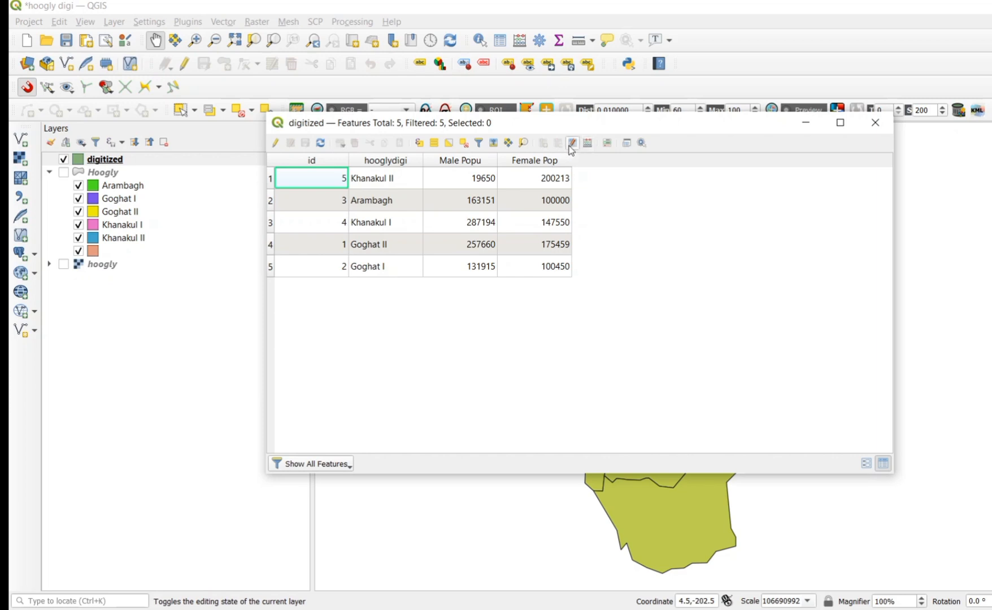
click(275, 144)
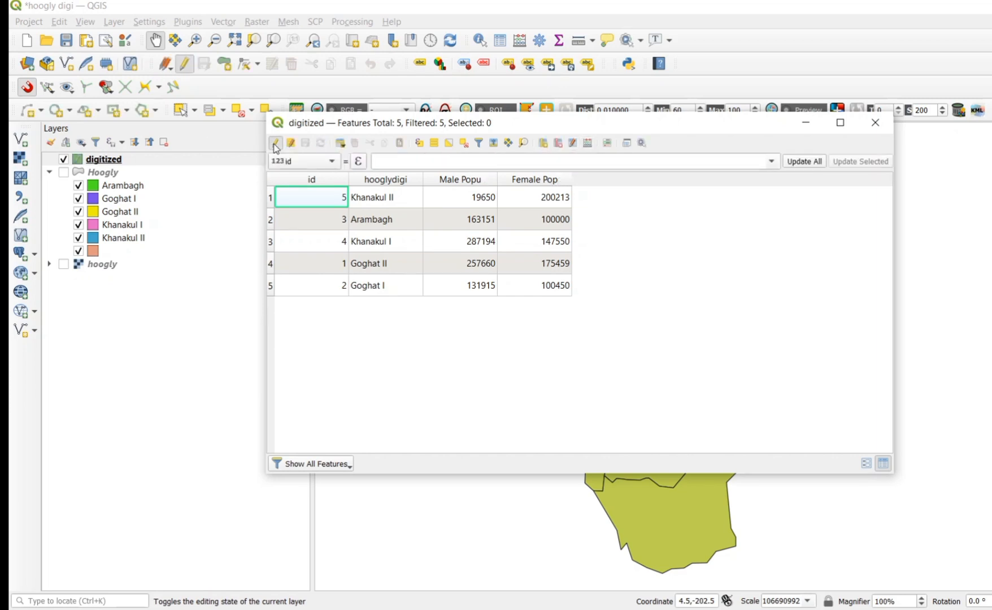
Add a field named Total Popu of type Whole number (integer 64 bit) with its length increased above 10
click(543, 144)
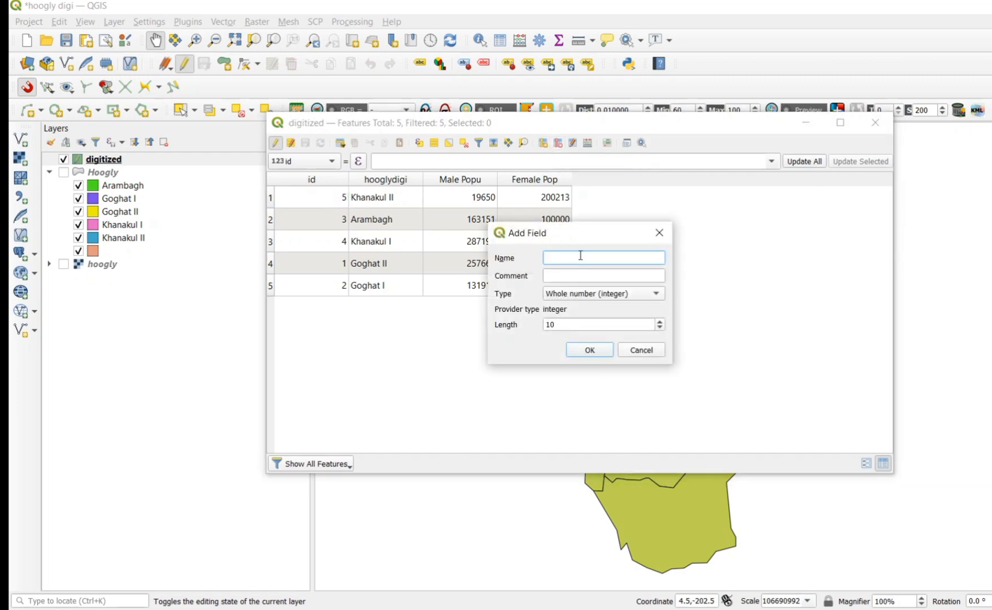
text(Total Popu)
click(656, 295)
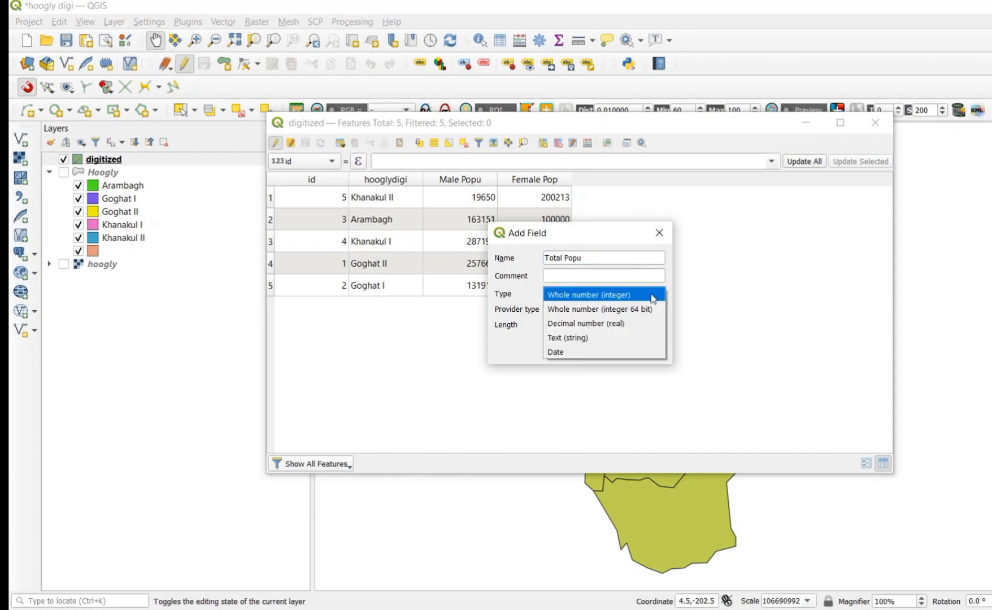
click(625, 311)
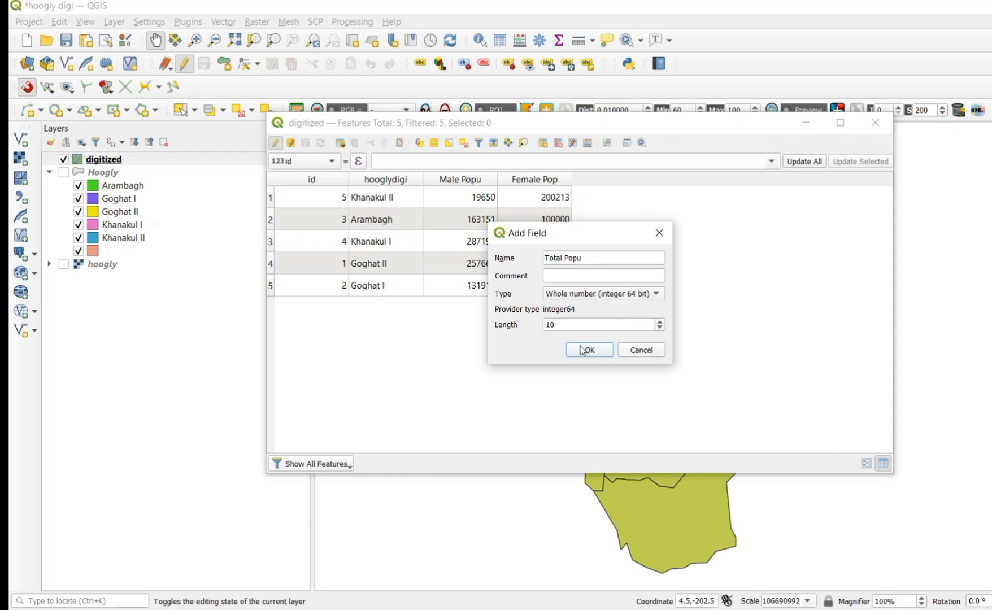
click(660, 322)
click(660, 322)
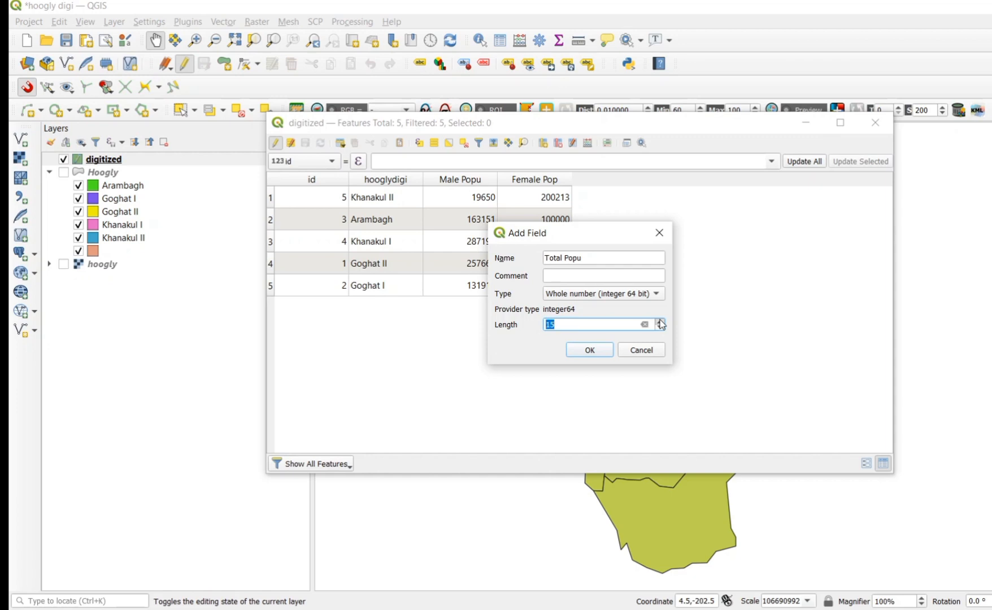
click(660, 322)
click(594, 355)
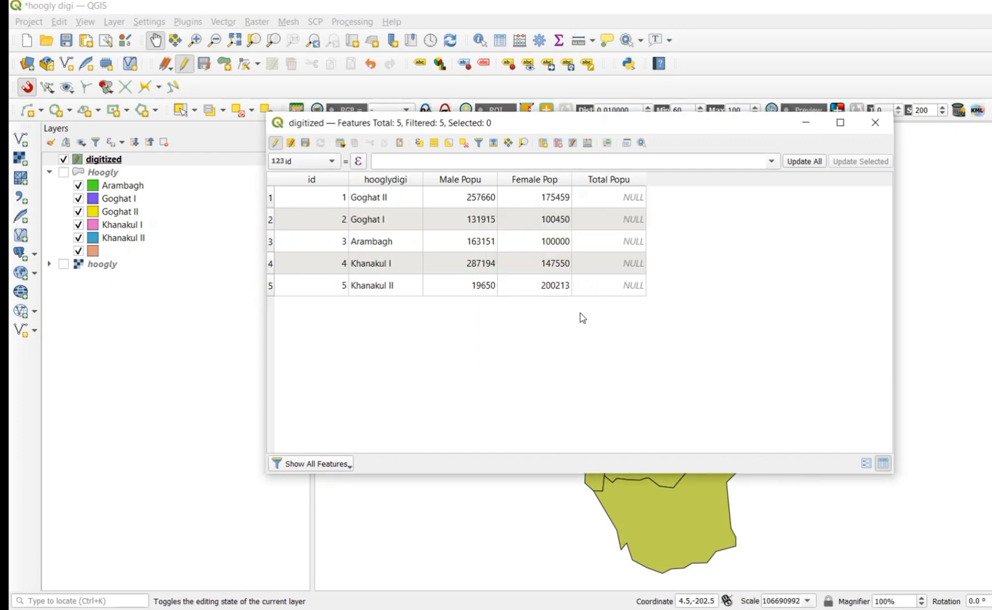
Enter Total Popu values 433119, 232365, 263151, 304744 and 219863 for ids 1 to 5, save the edits and close the attribute table
double_click(614, 195)
text(433119)
key(Down)
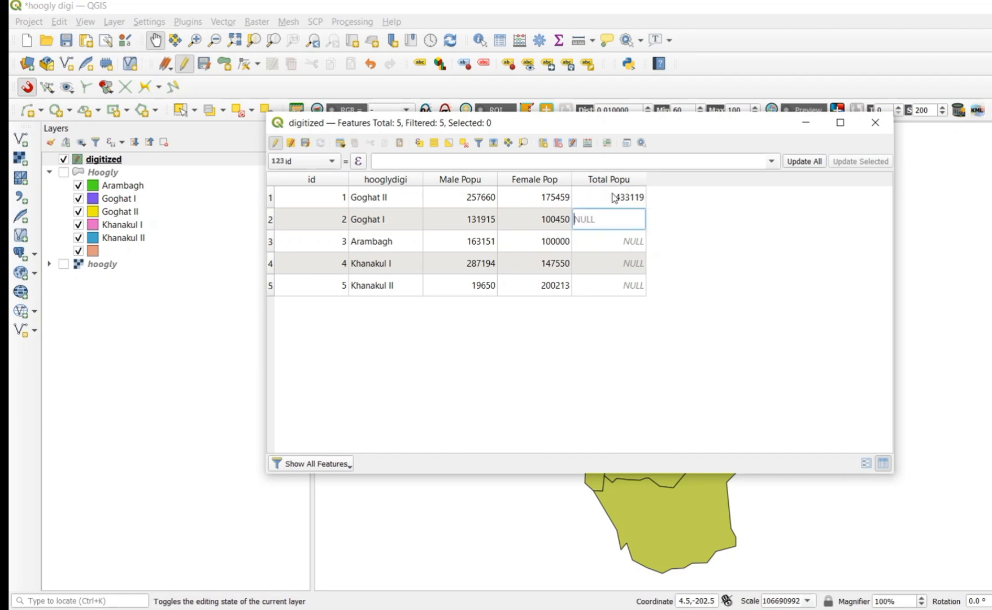
text(232365)
key(Down)
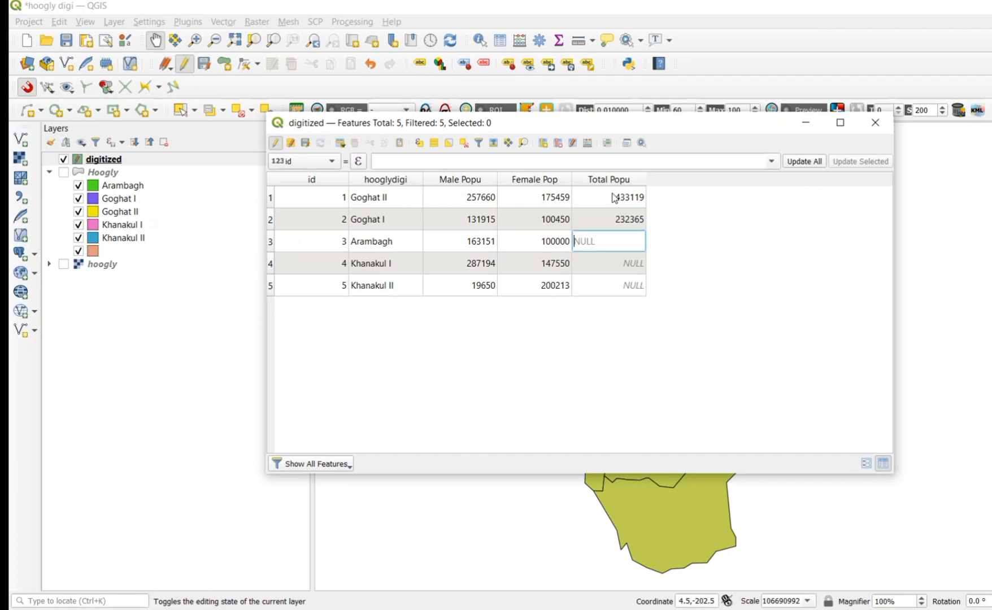
text(263151)
key(Down)
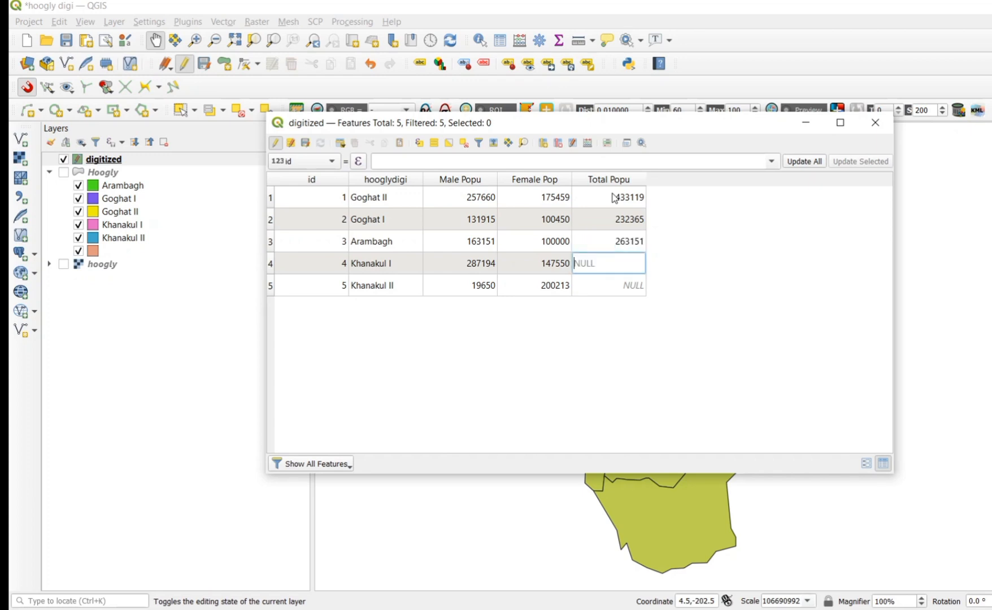
text(304744)
key(Return)
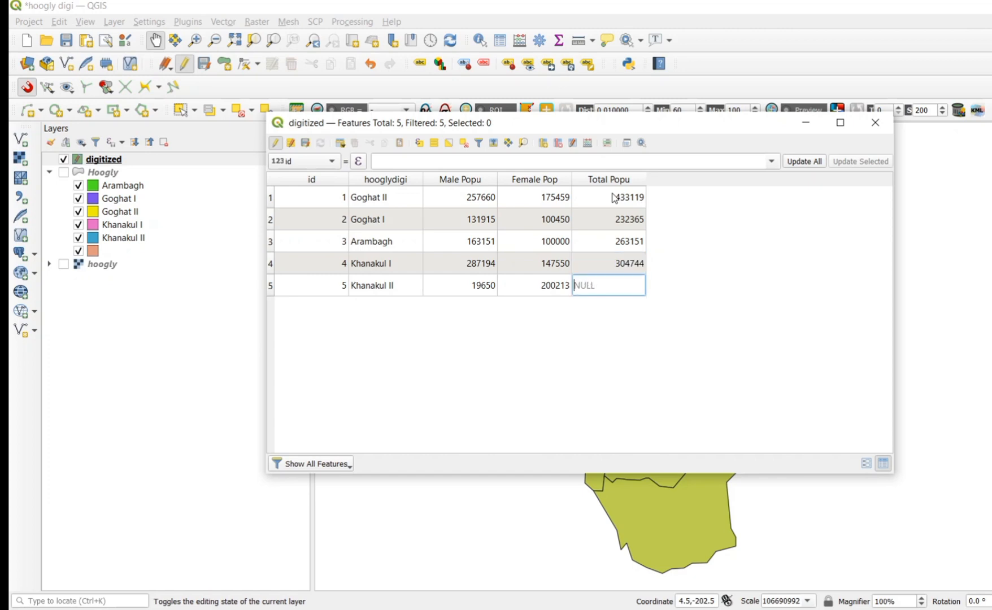
text(219863)
key(Return)
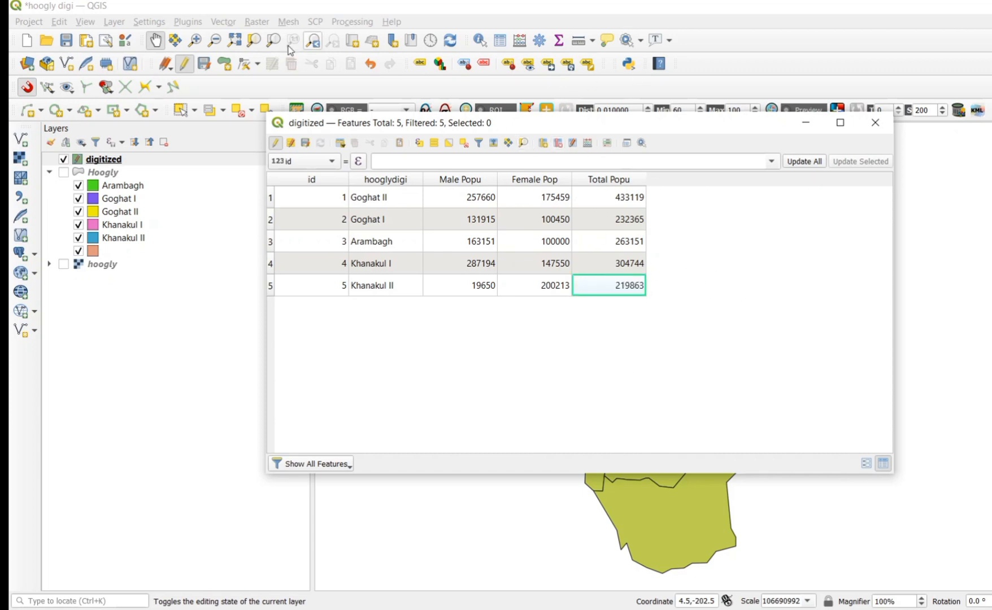
click(308, 144)
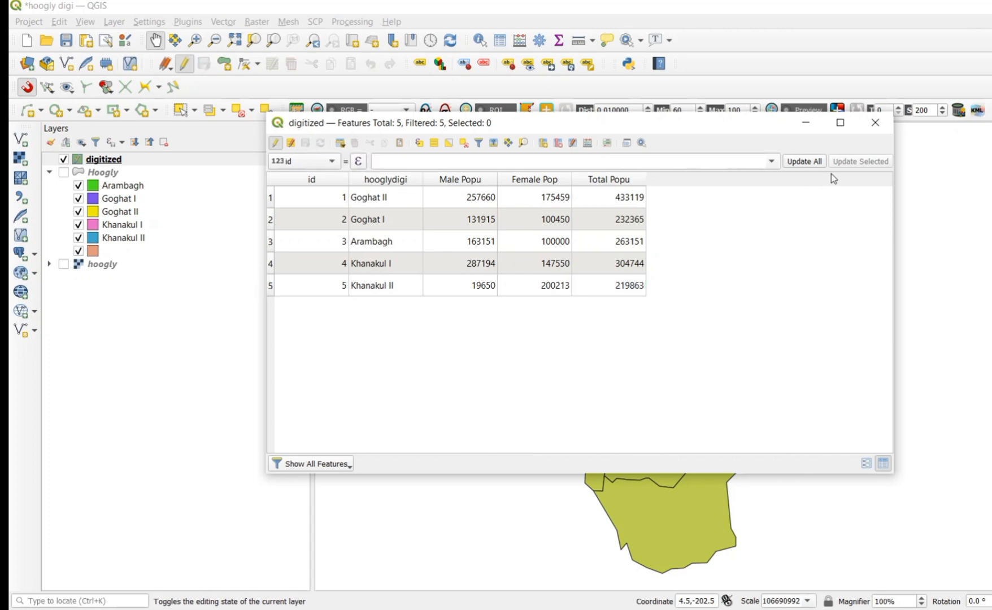
click(883, 131)
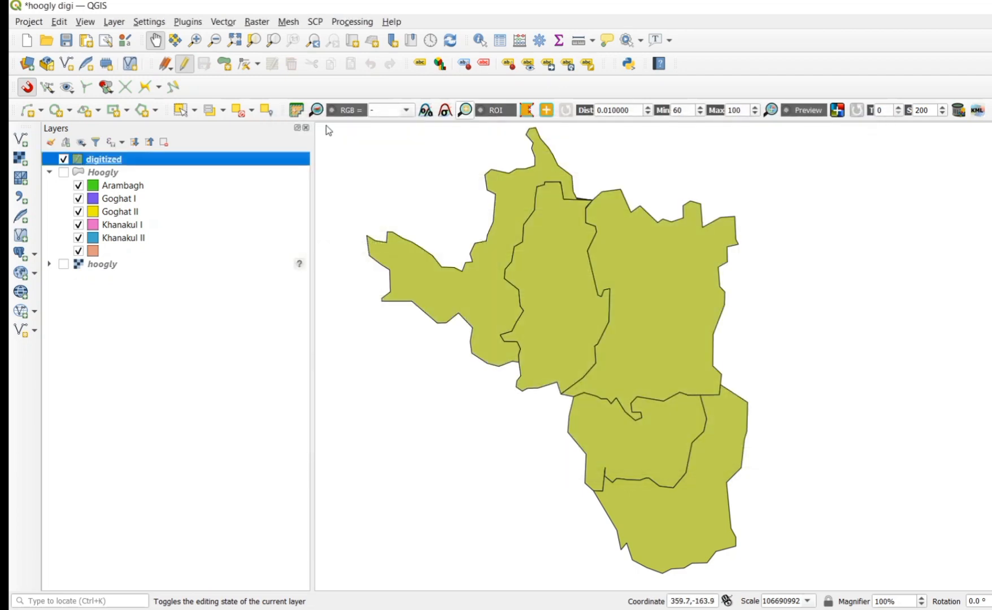
Reopen the digitized layer's attribute table and sort it by ascending id to check the population records
right_click(178, 163)
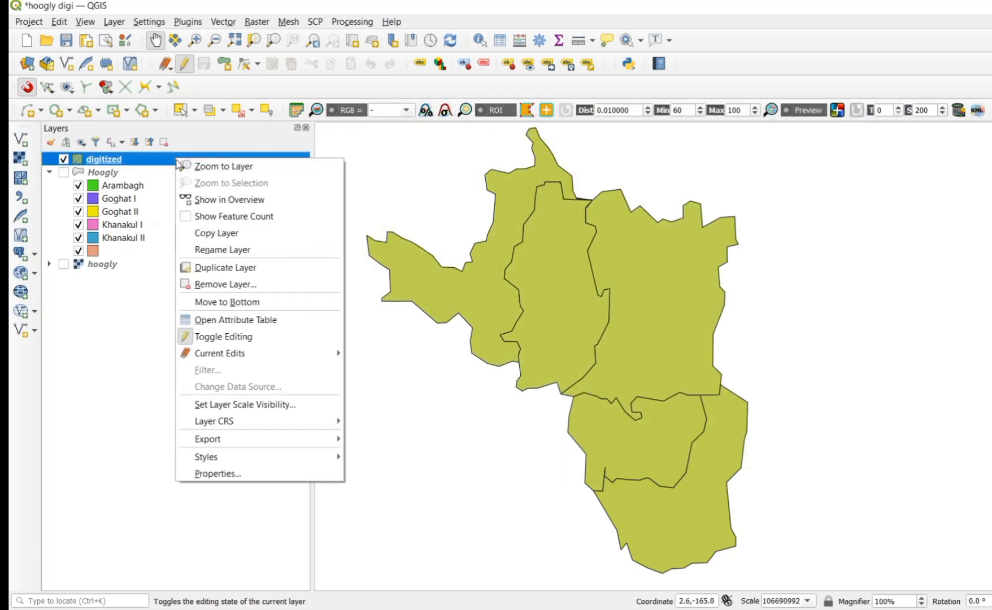
click(217, 320)
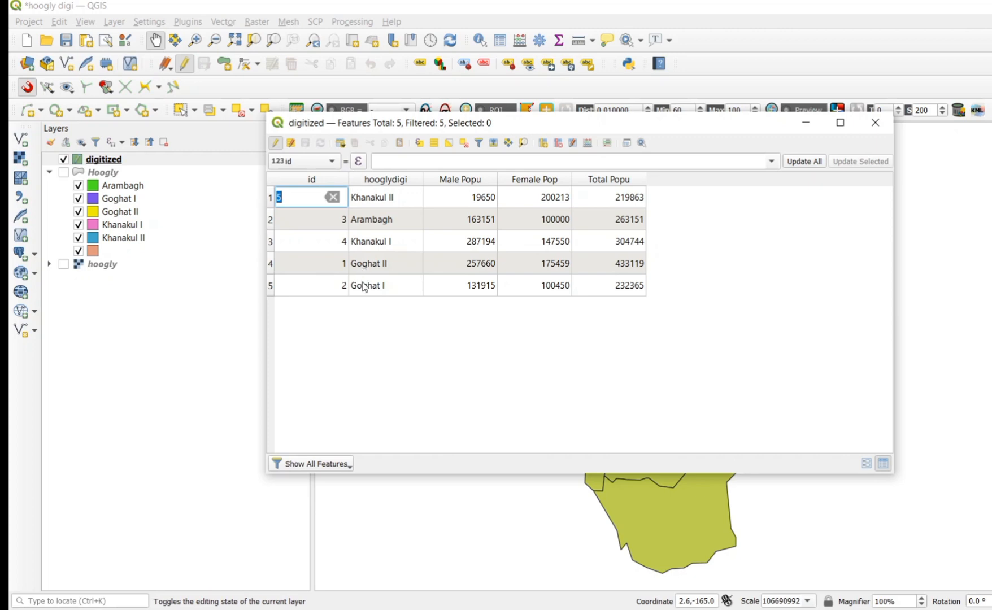
click(326, 180)
click(325, 179)
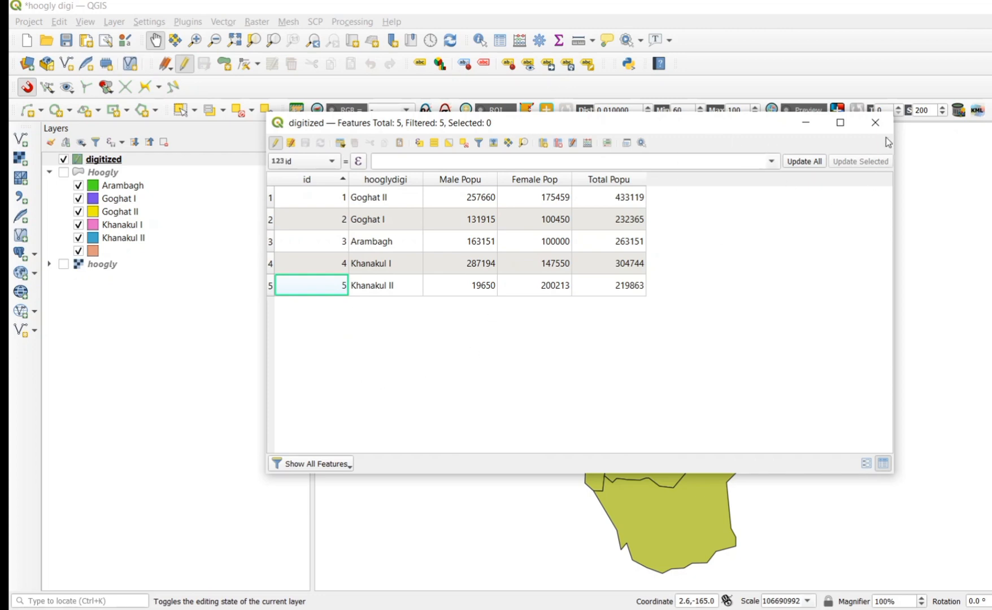
click(876, 124)
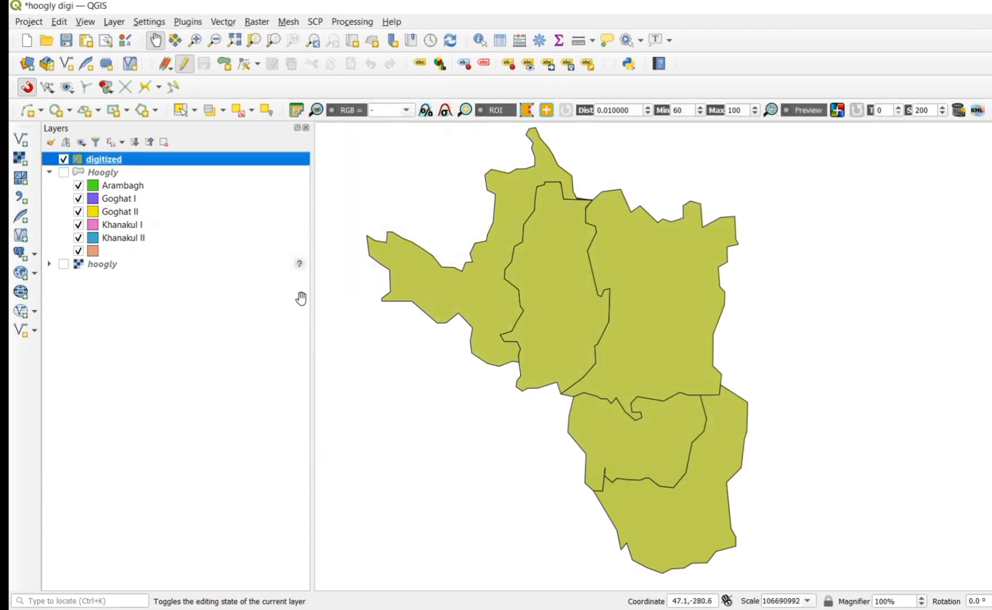
Open the digitized layer's properties and review the diagram types available for it
right_click(231, 165)
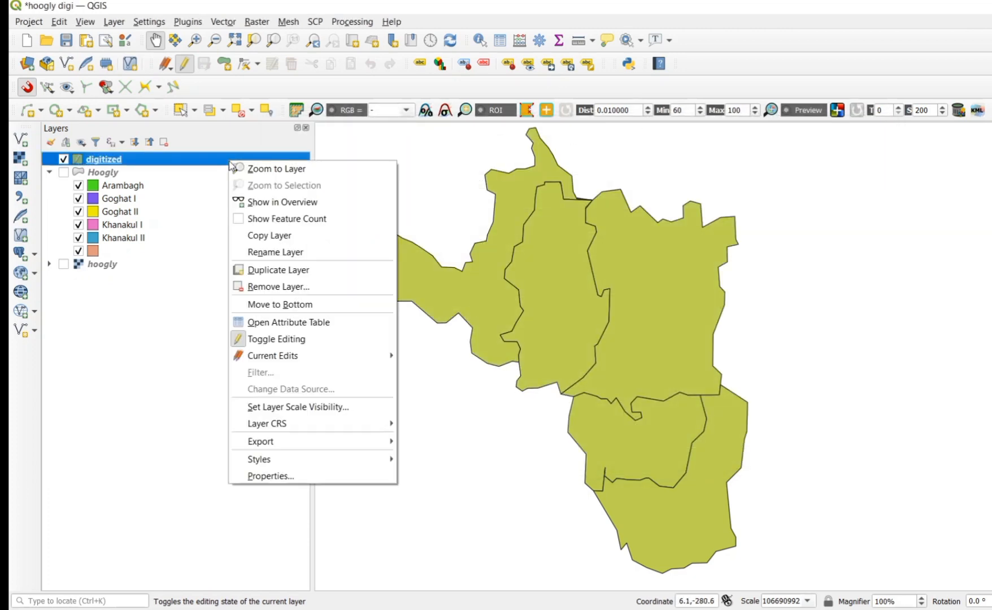
click(277, 478)
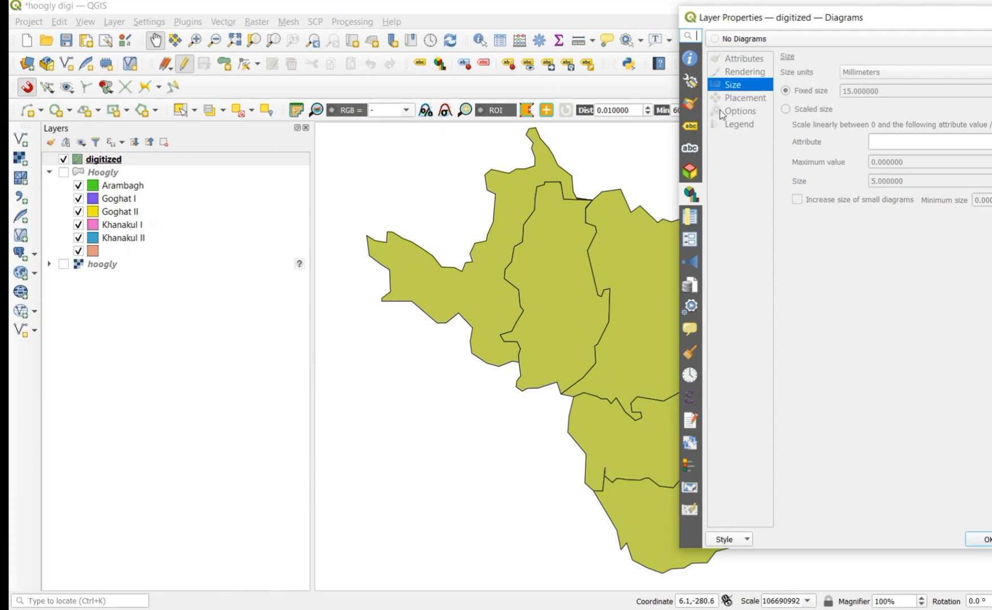
click(691, 169)
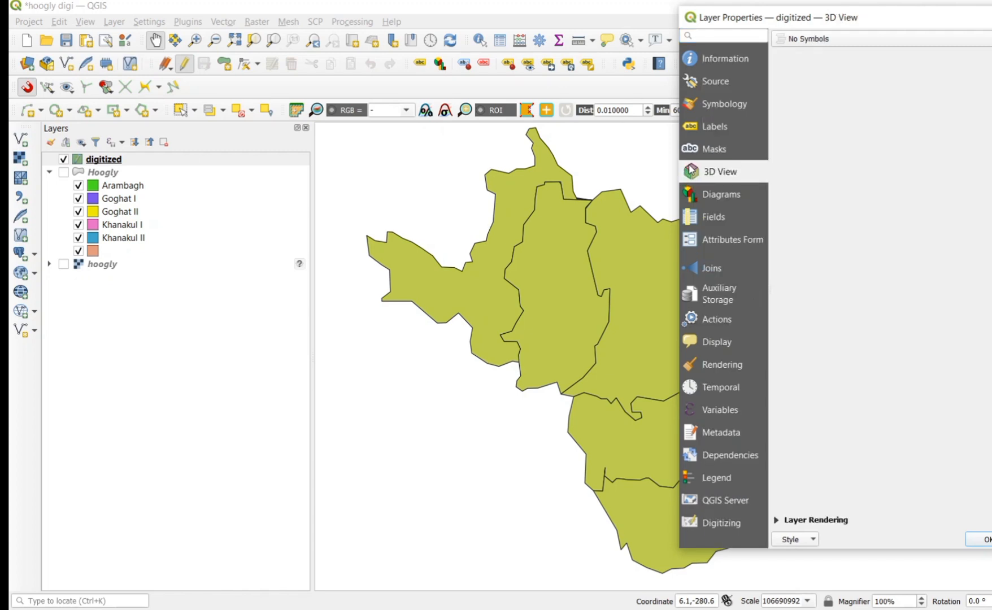
click(712, 192)
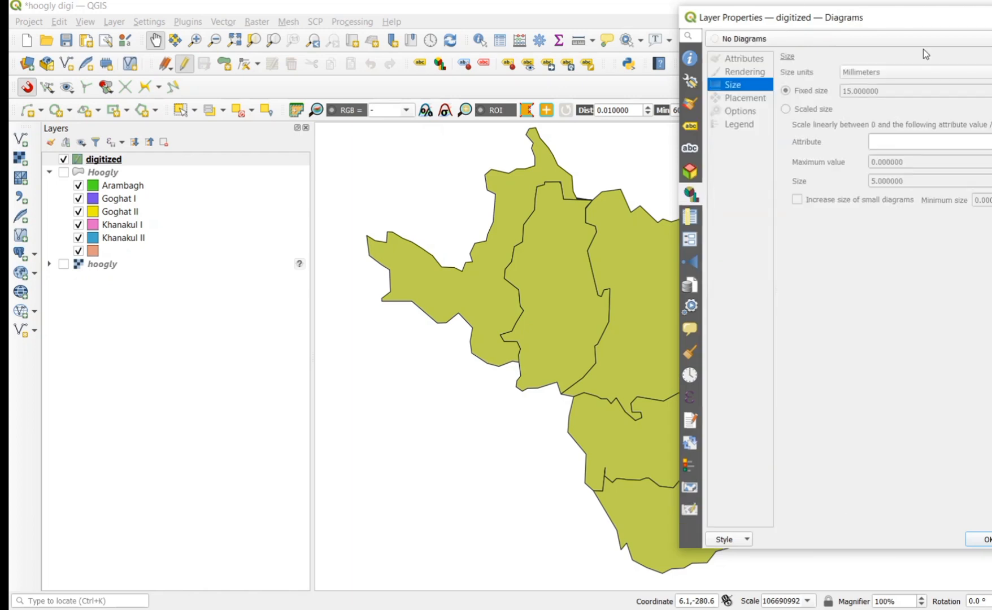
click(966, 39)
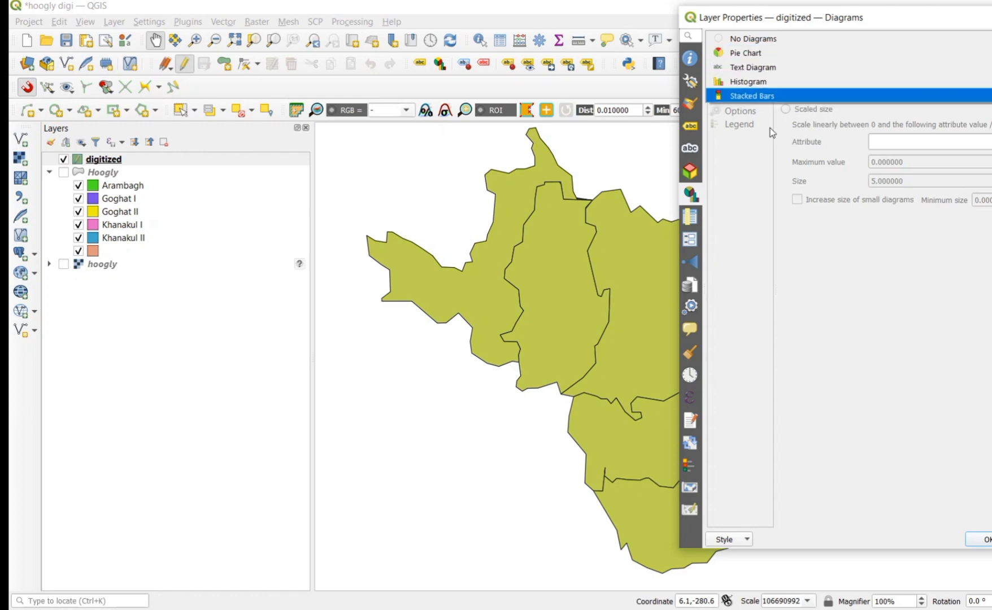
Switch the digitized layer's symbology to Graduated and use Total Popu as its value
click(690, 111)
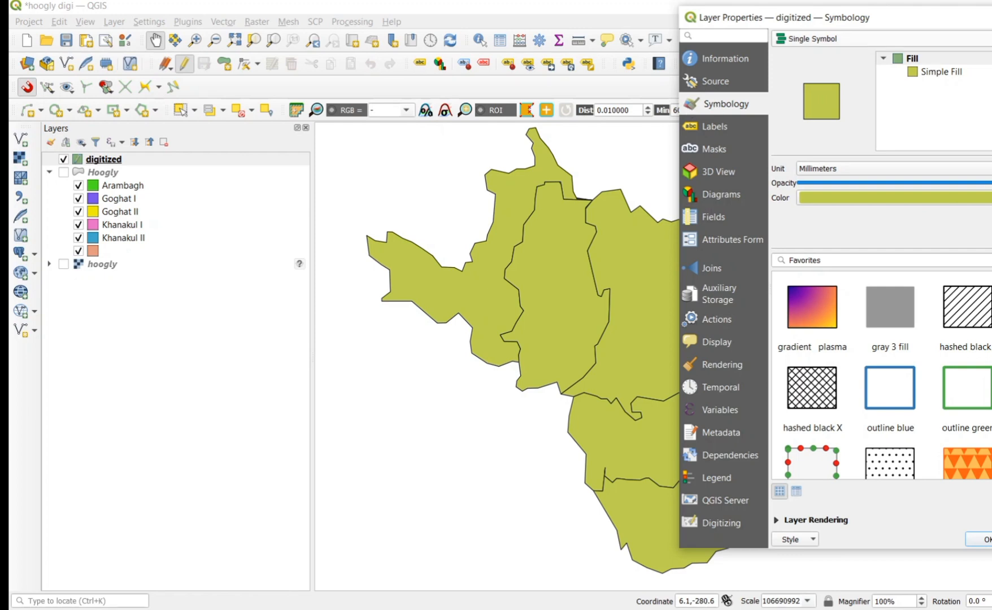
drag(991, 22, 946, 40)
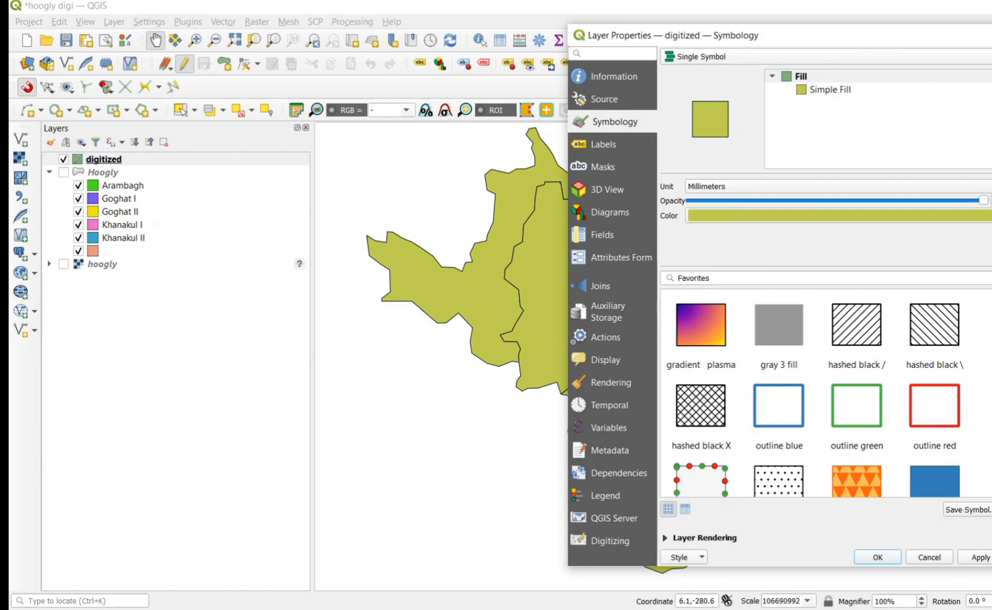
click(989, 57)
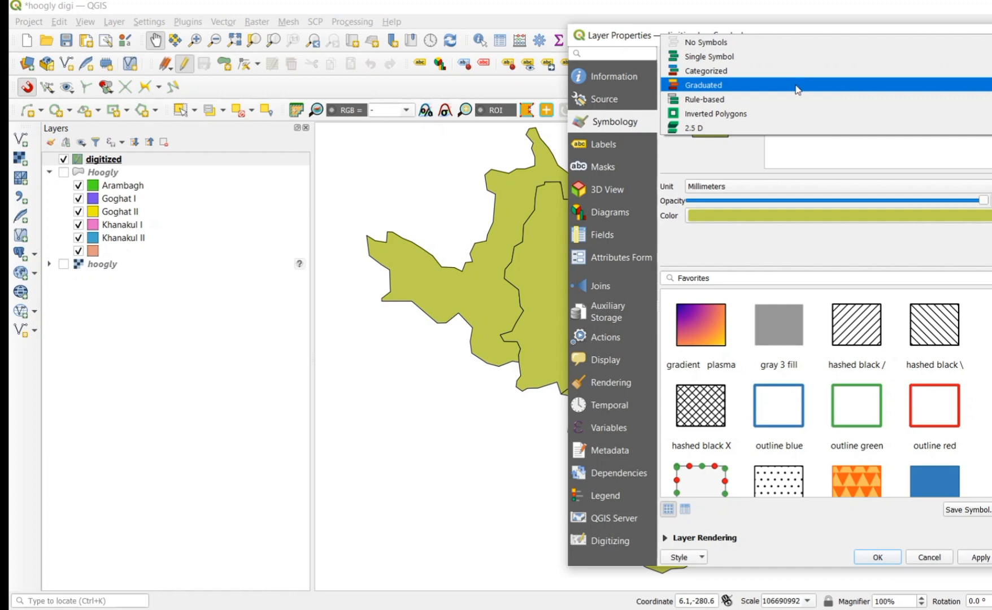
click(715, 84)
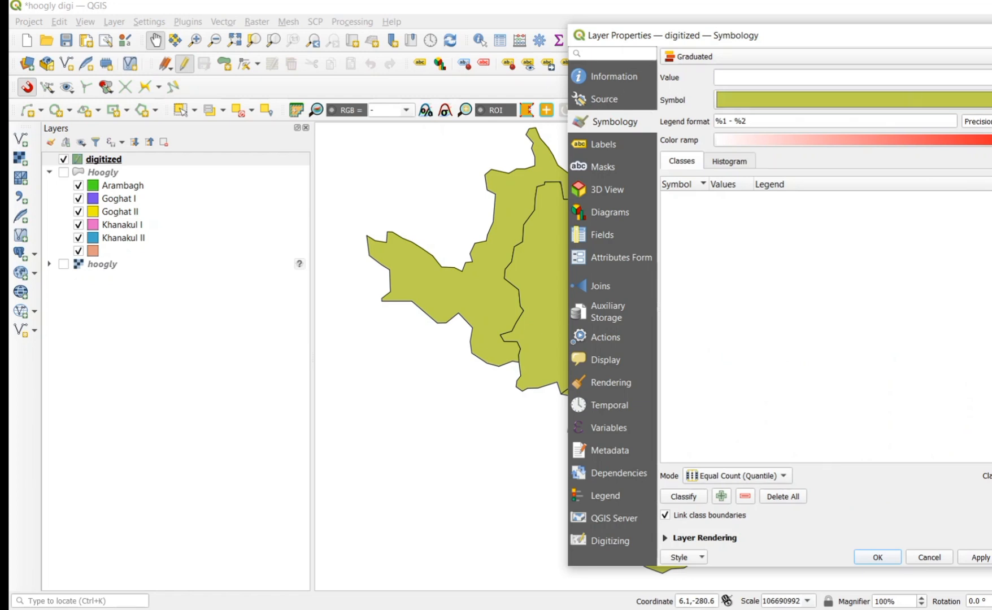
click(760, 78)
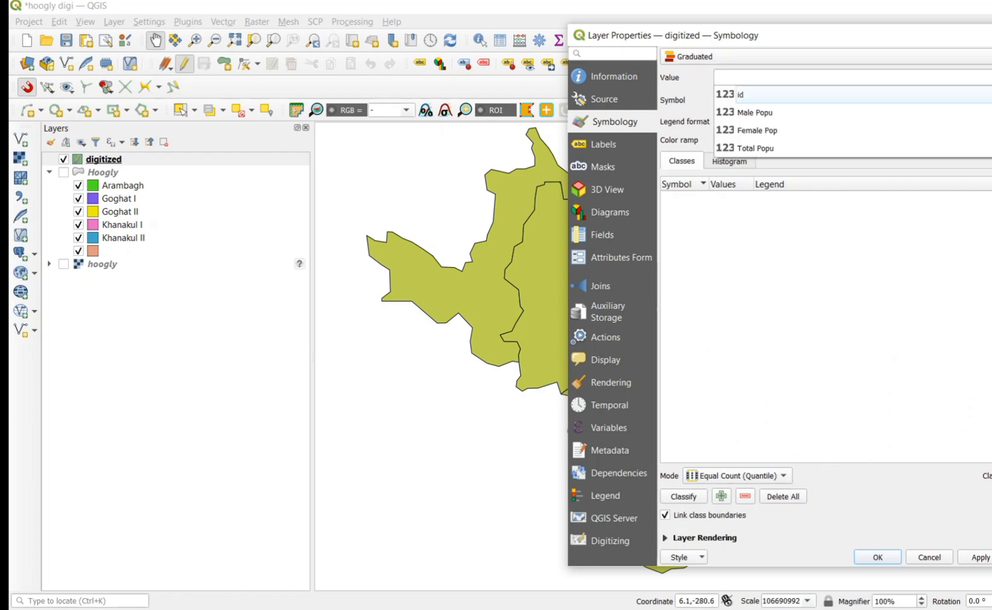
click(761, 149)
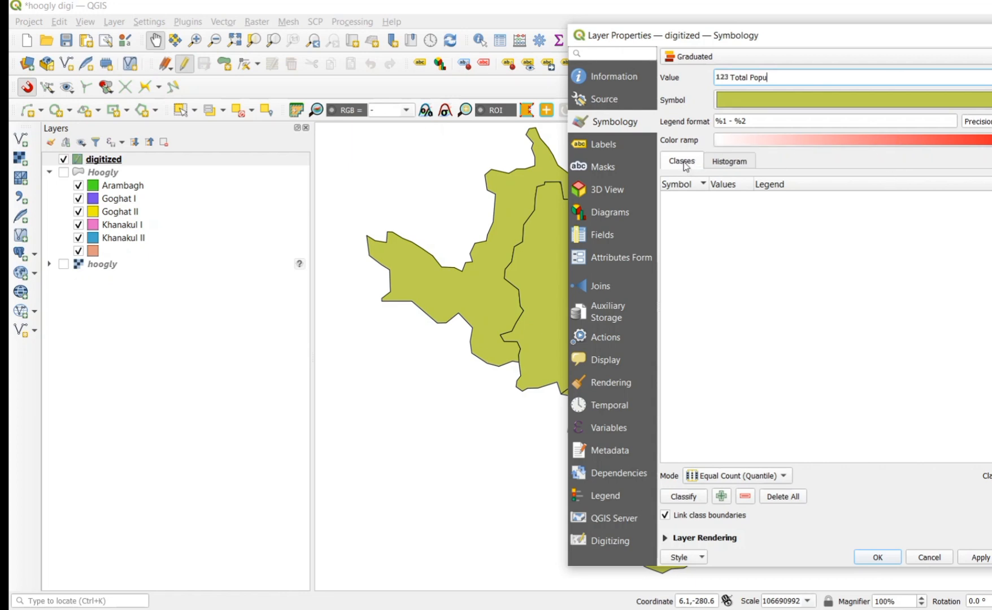
Set the classification mode to Equal Interval, try 4 and 6 classes, and classify Total Popu into 5 classes
click(681, 355)
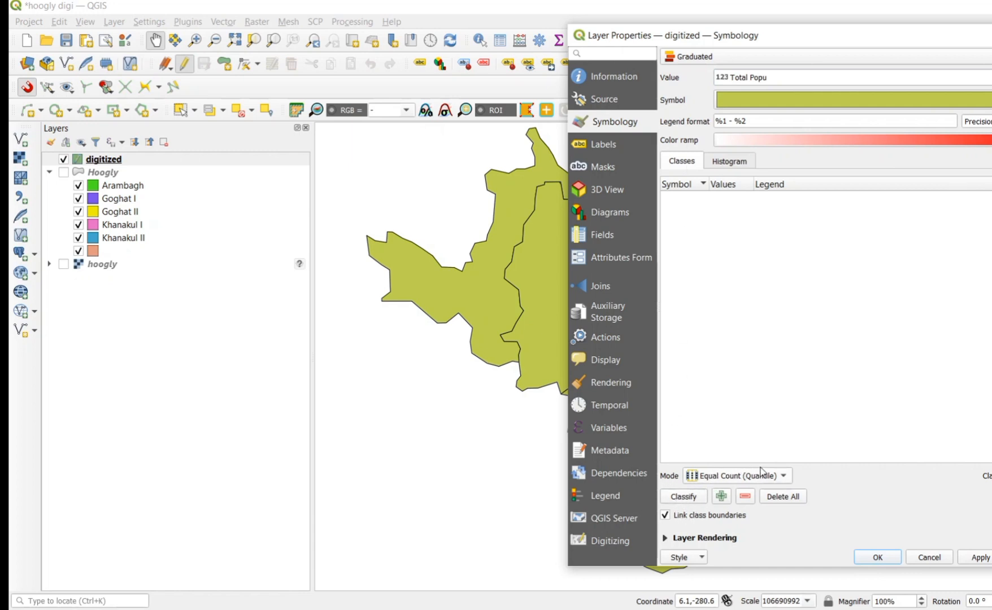
click(786, 478)
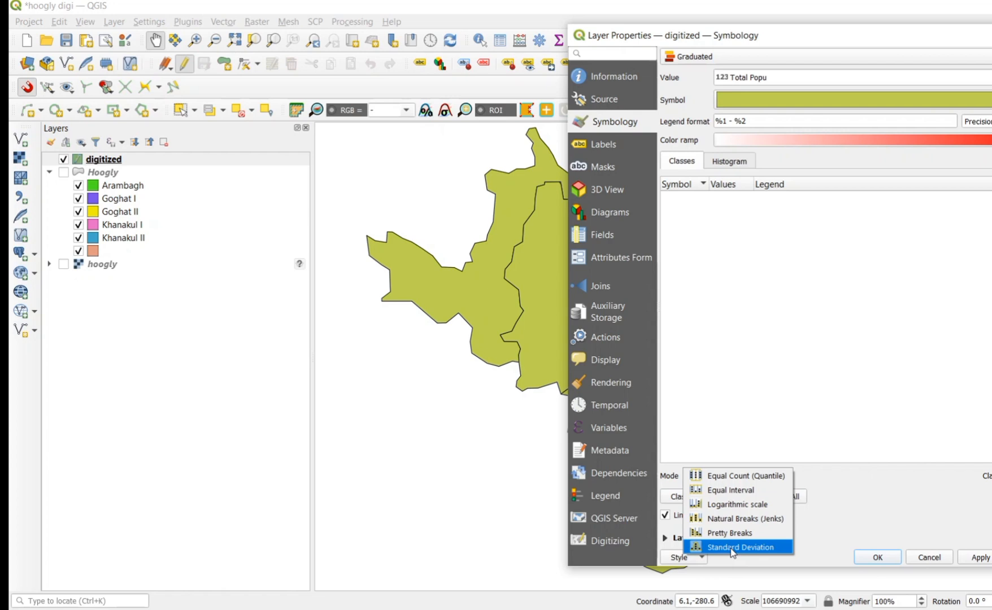
click(726, 492)
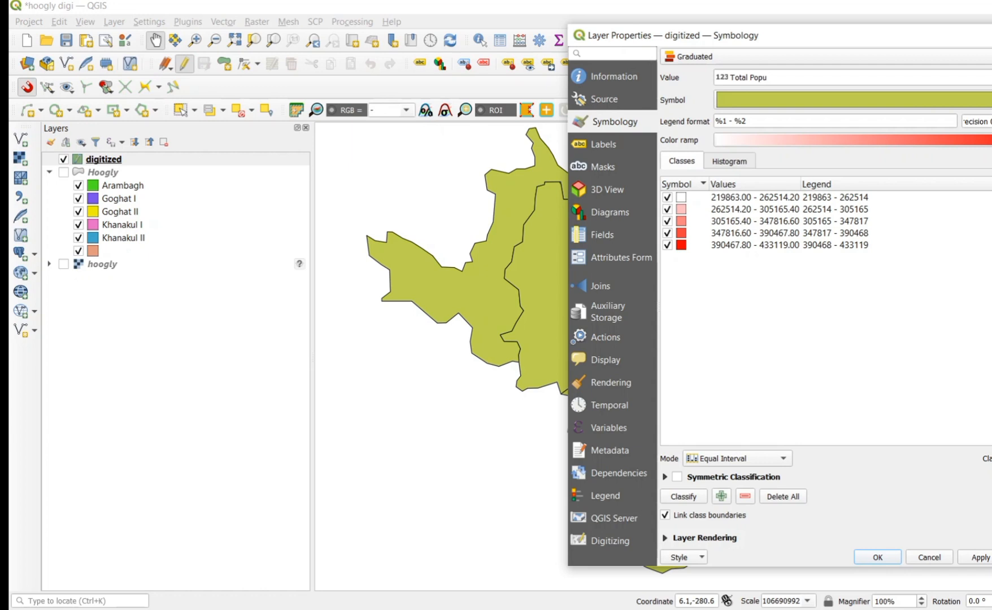
key(Down)
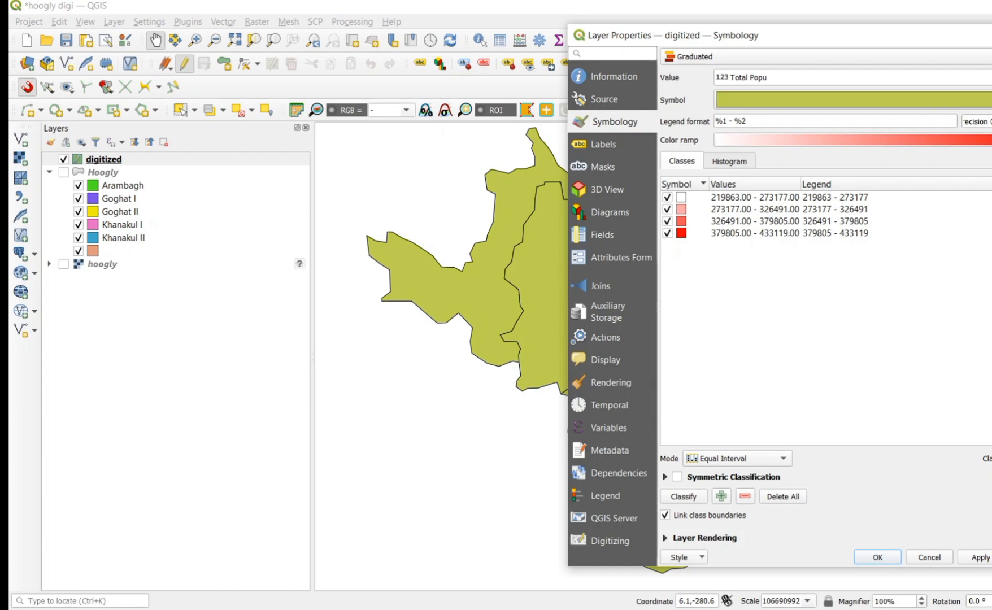
key(Up)
key(Up)
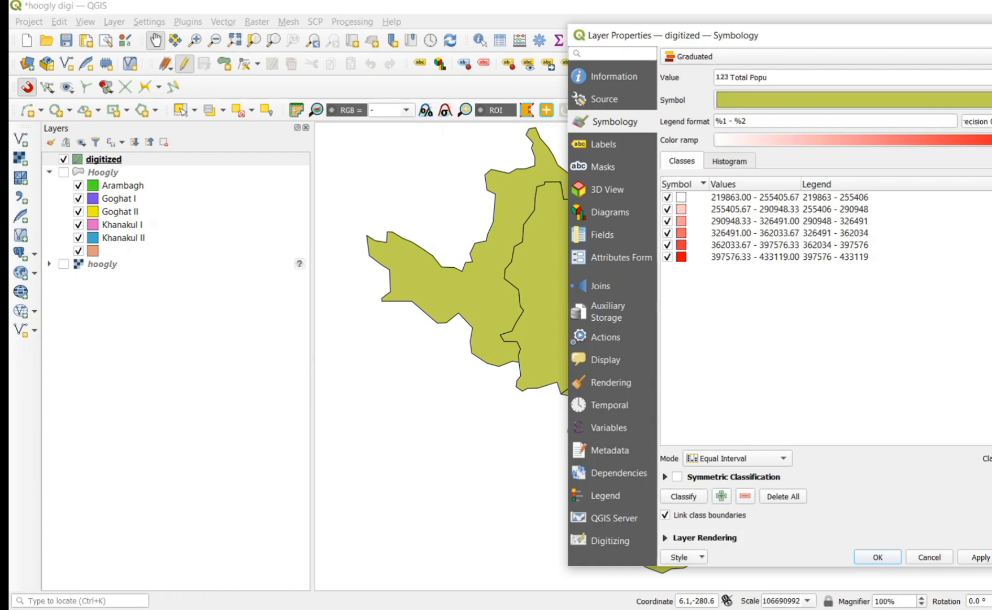
key(Down)
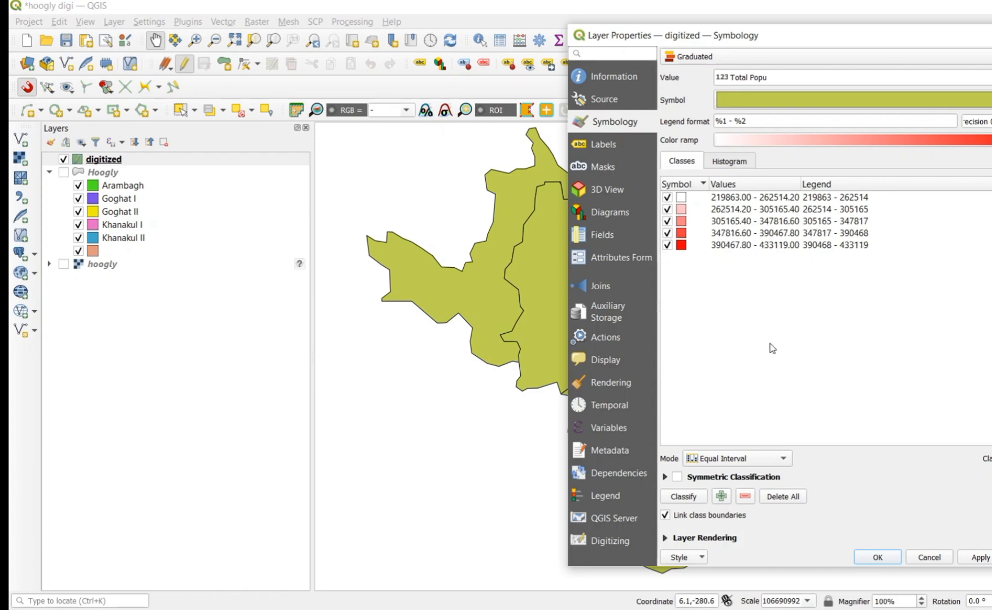
click(689, 499)
Try the Equal Count (Quantile) mode, return to Equal Interval, and apply the classification to the layer
click(784, 459)
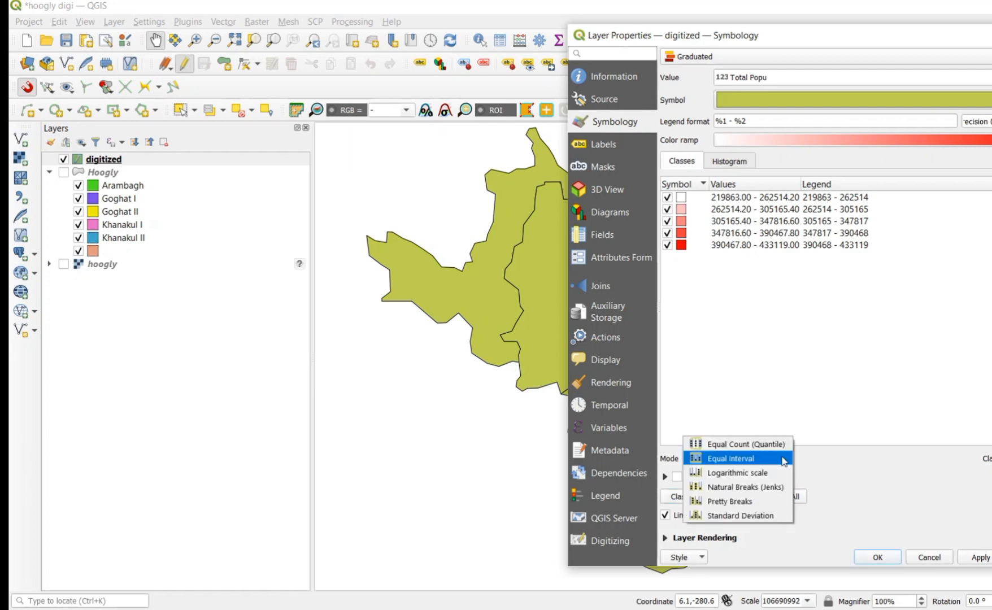
click(755, 444)
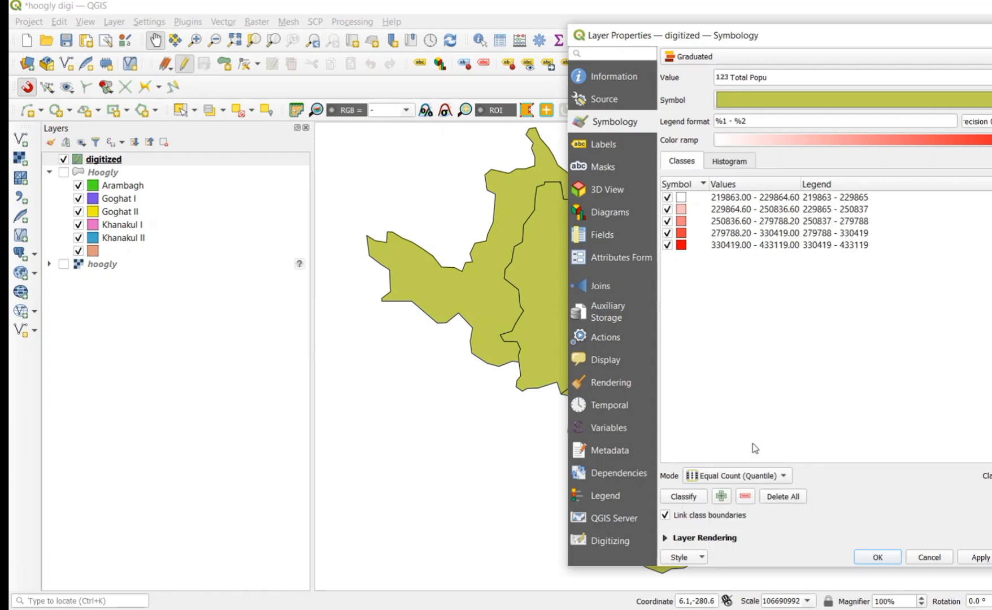
click(786, 476)
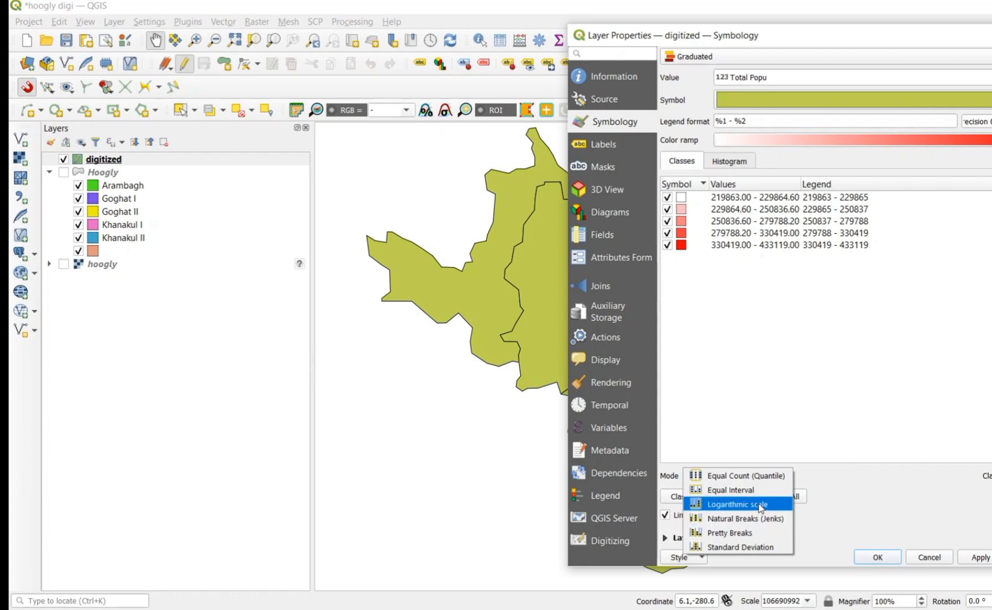
click(746, 476)
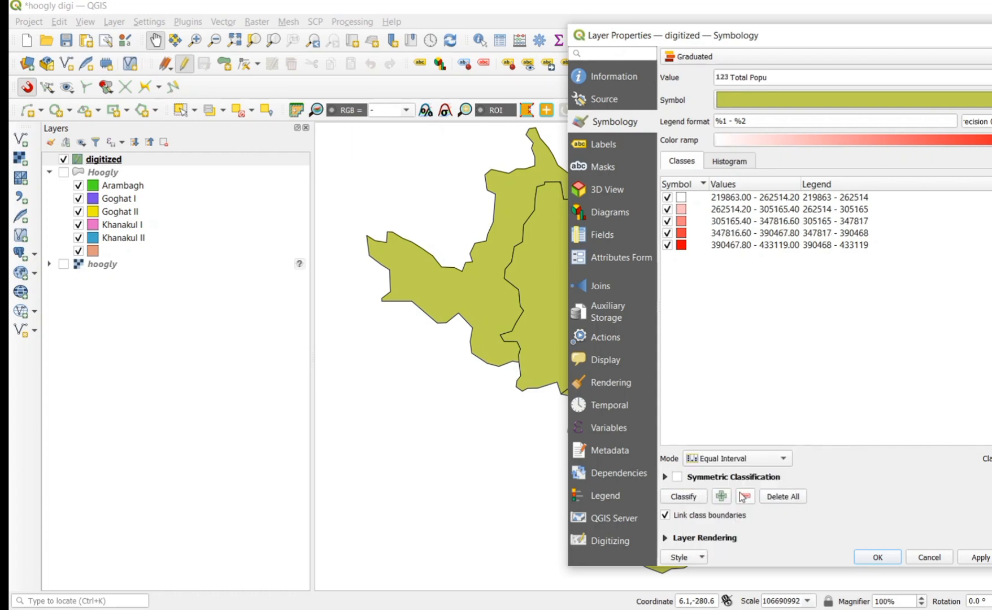
click(692, 497)
click(980, 558)
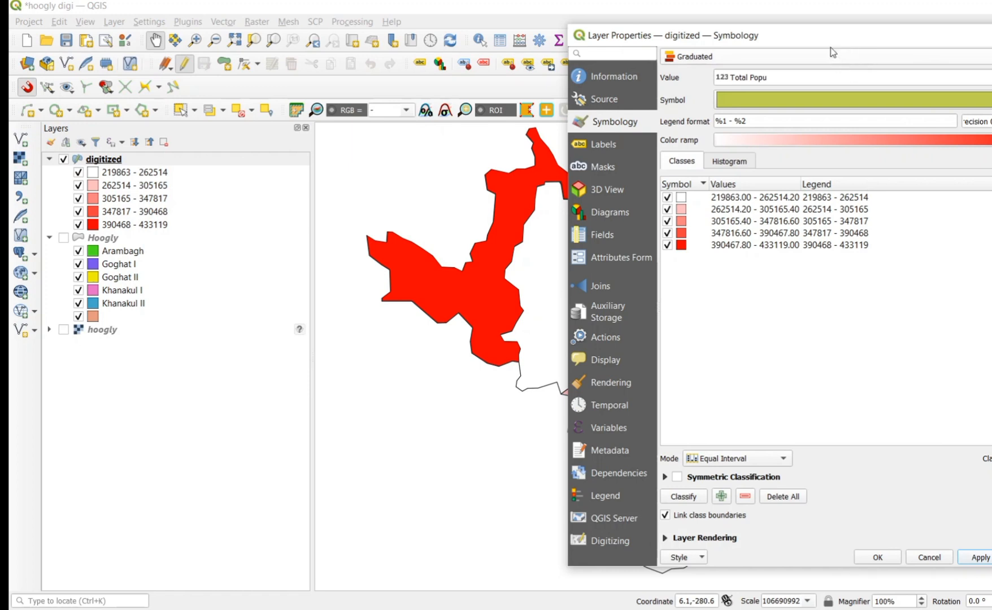
Check the classified map behind the dialog, reduce the classification to 4 classes and apply it
right_click(925, 31)
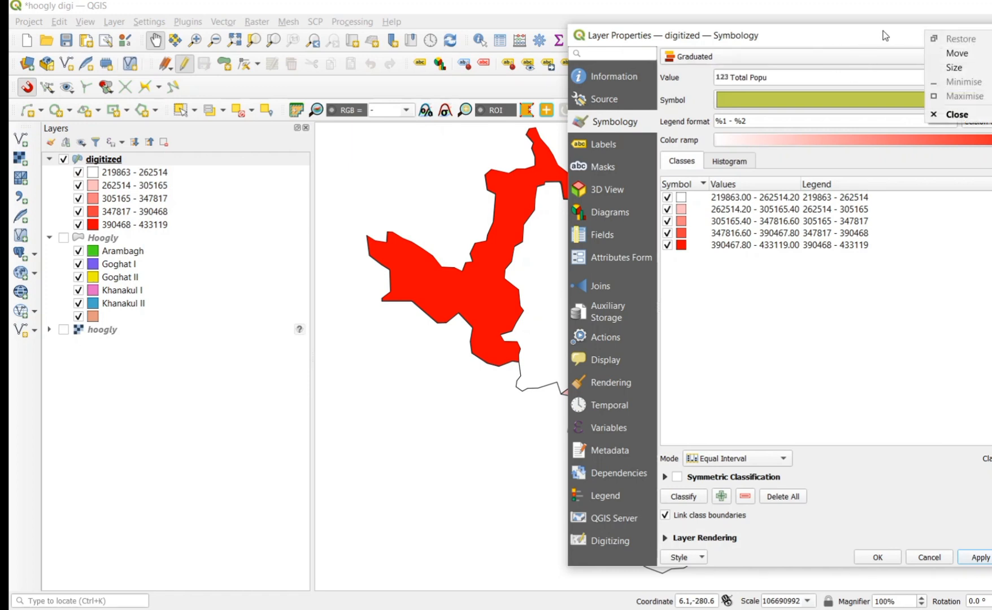
click(944, 233)
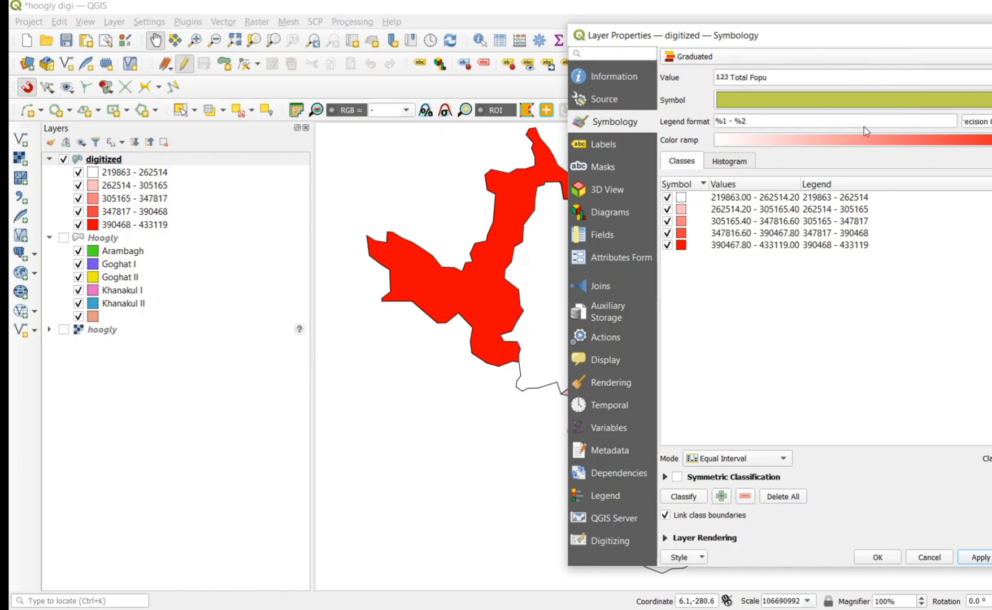
click(943, 233)
drag(832, 30, 966, 16)
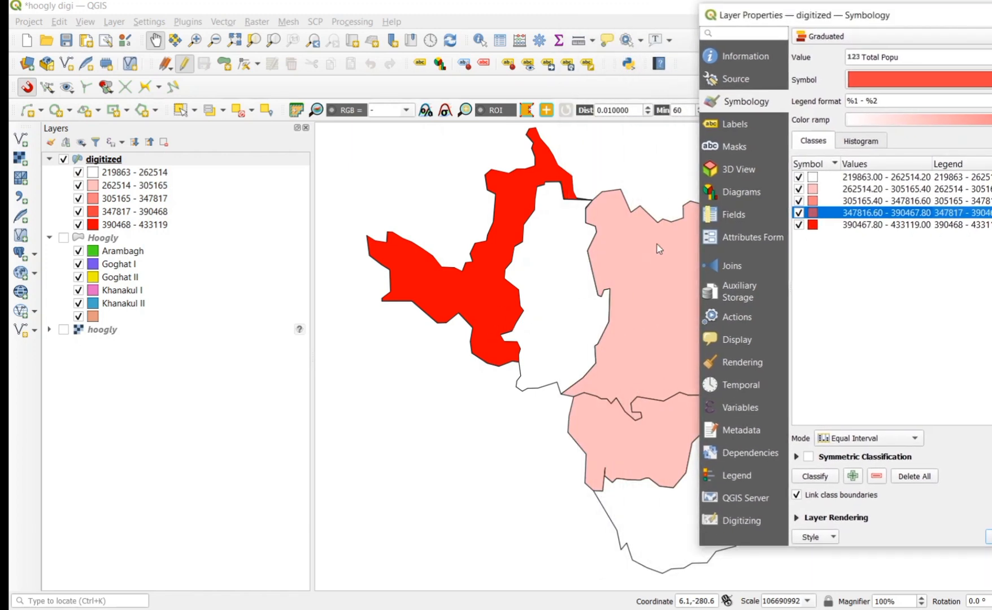
drag(906, 17, 991, 28)
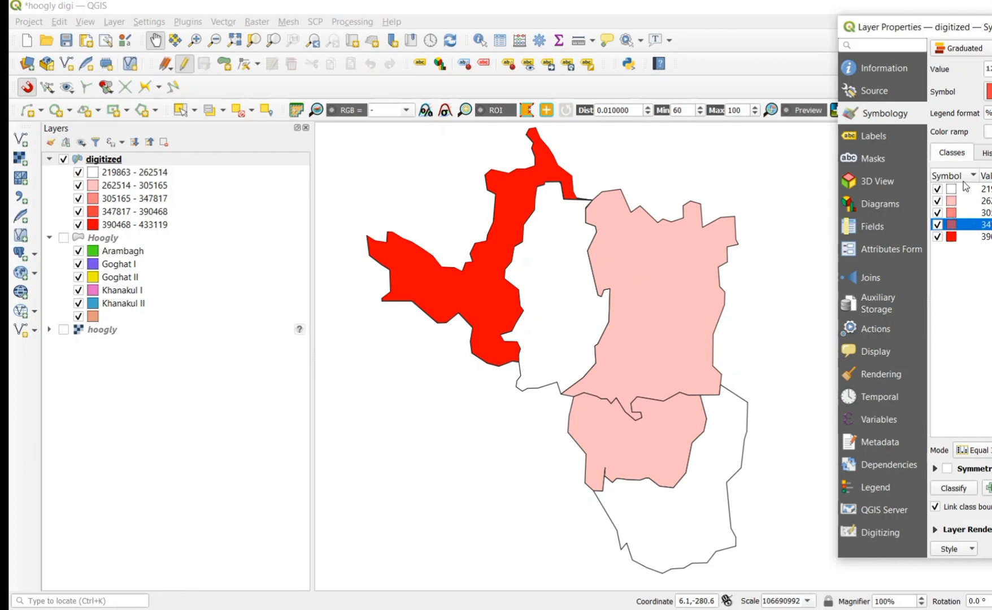
drag(991, 27, 704, 22)
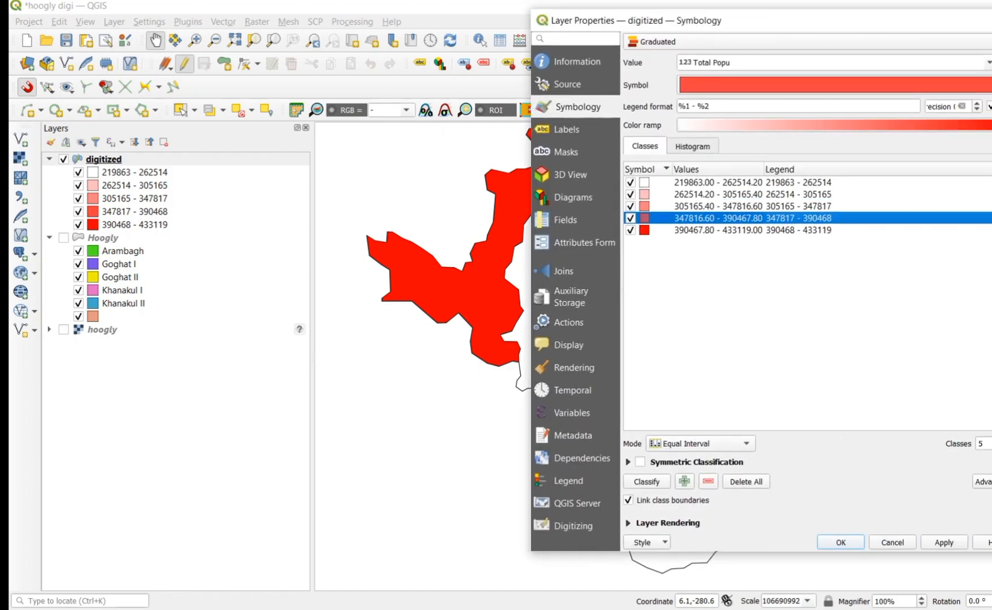
click(991, 446)
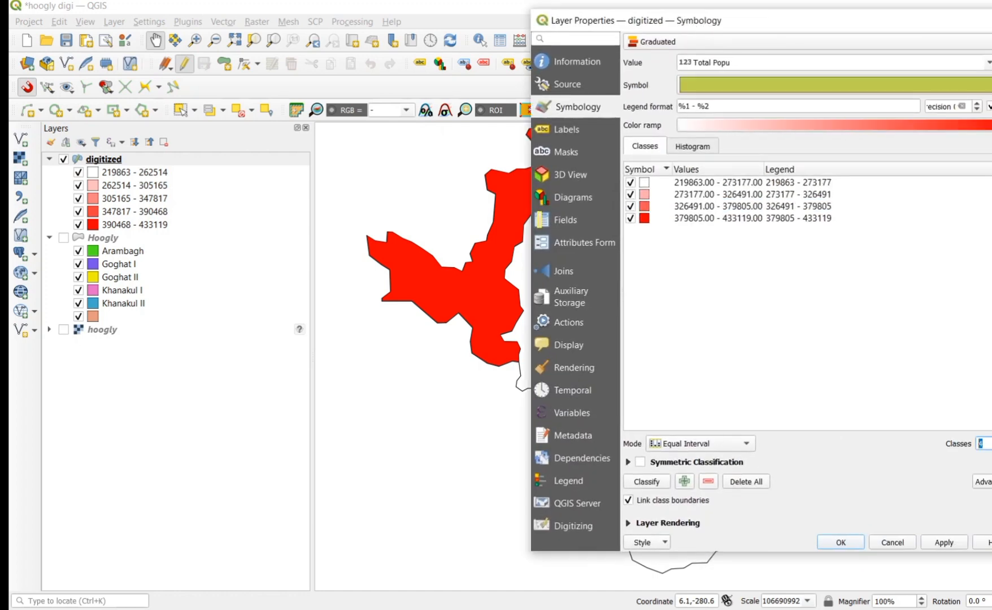
click(943, 543)
Try Categorized symbology, return to Graduated with 4 Equal Count (Quantile) classes, and switch the mode back to Equal Interval
click(737, 37)
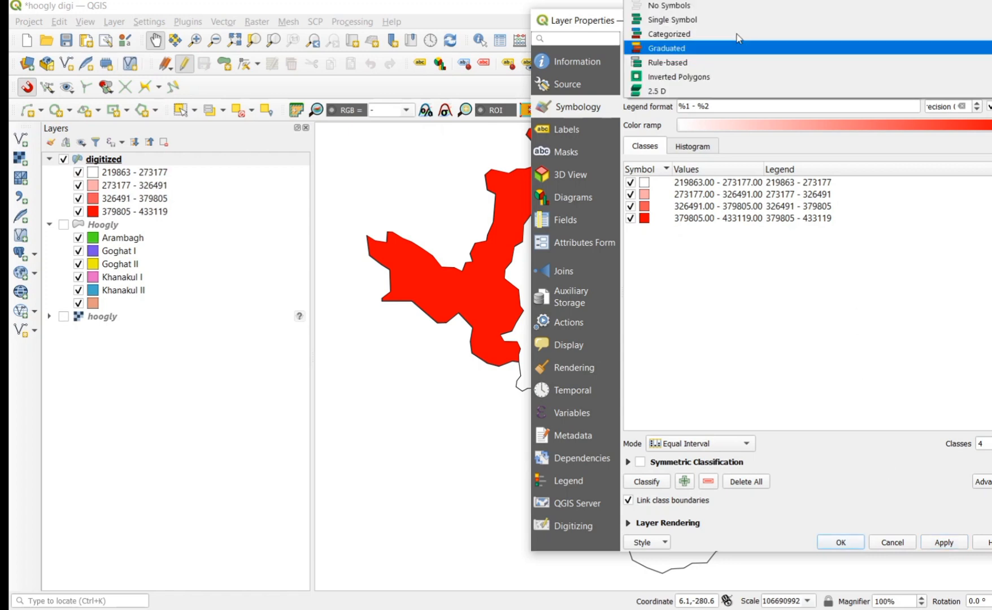
click(761, 38)
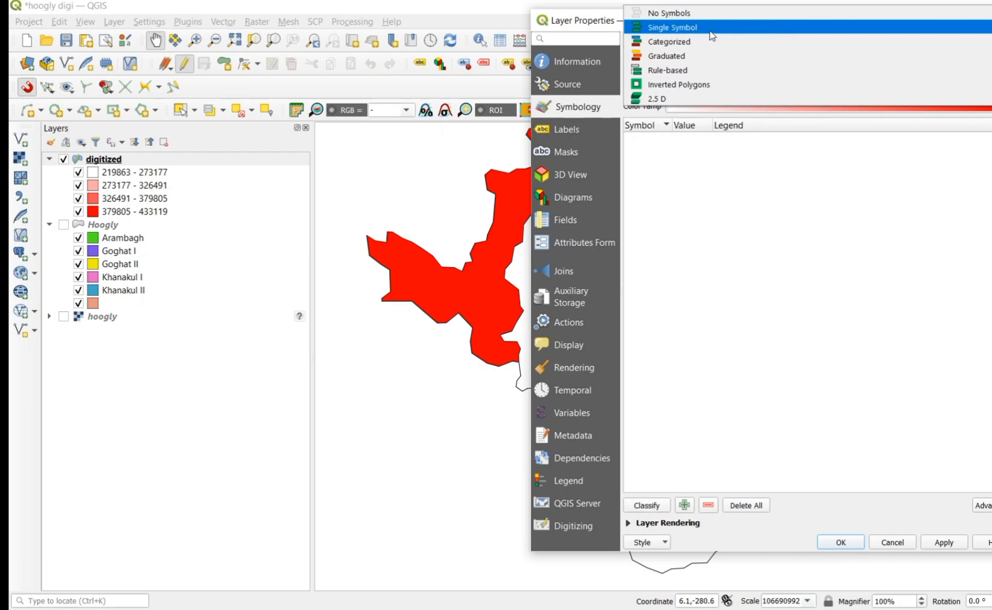
click(688, 56)
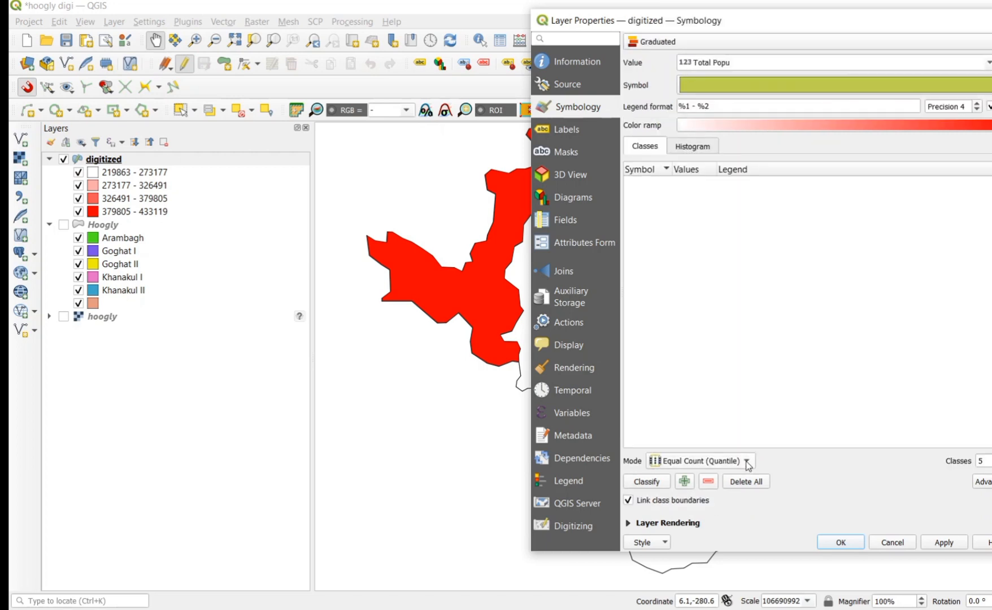
click(649, 483)
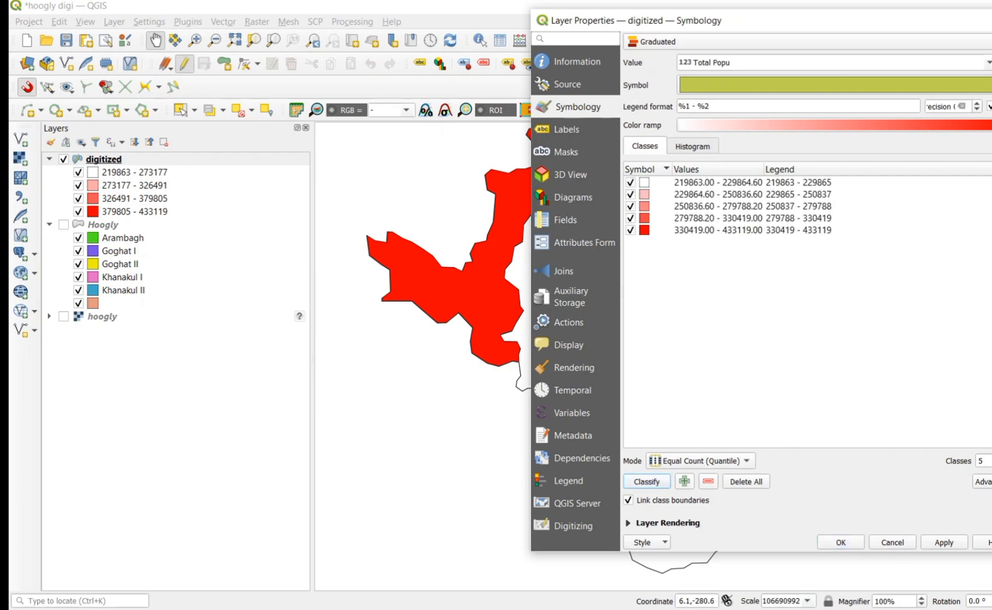
click(991, 464)
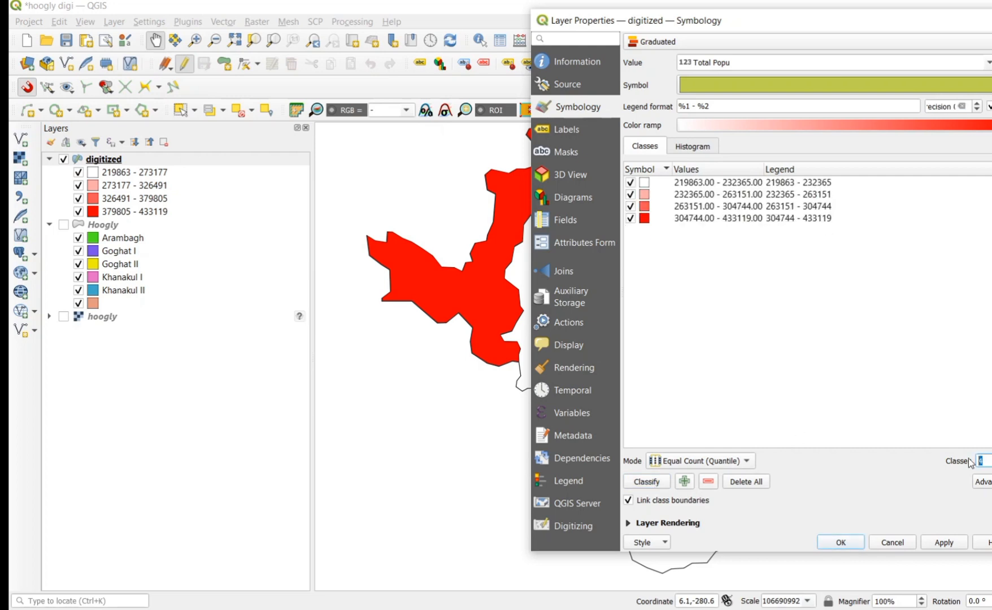
click(748, 462)
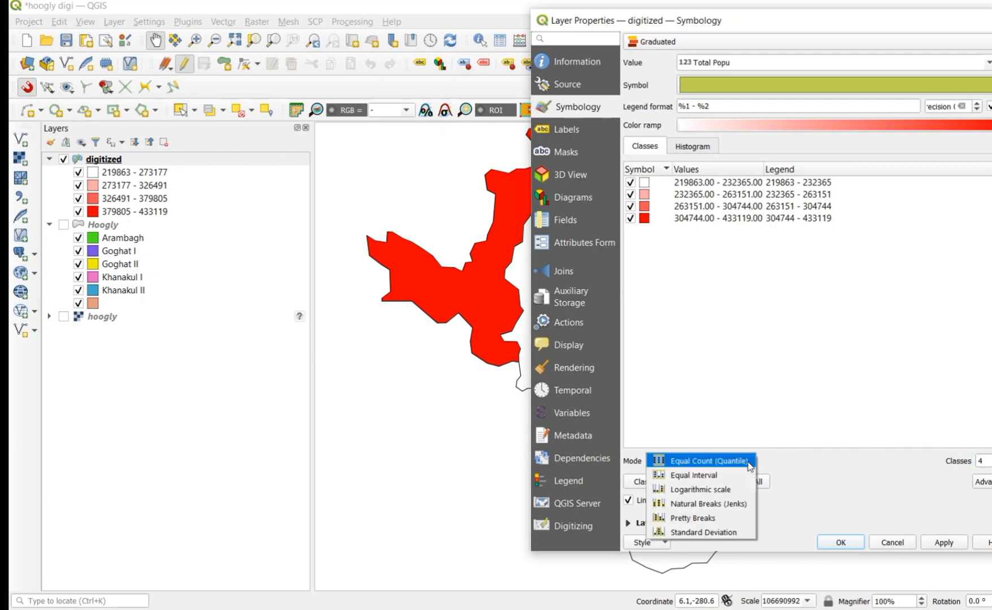
click(695, 478)
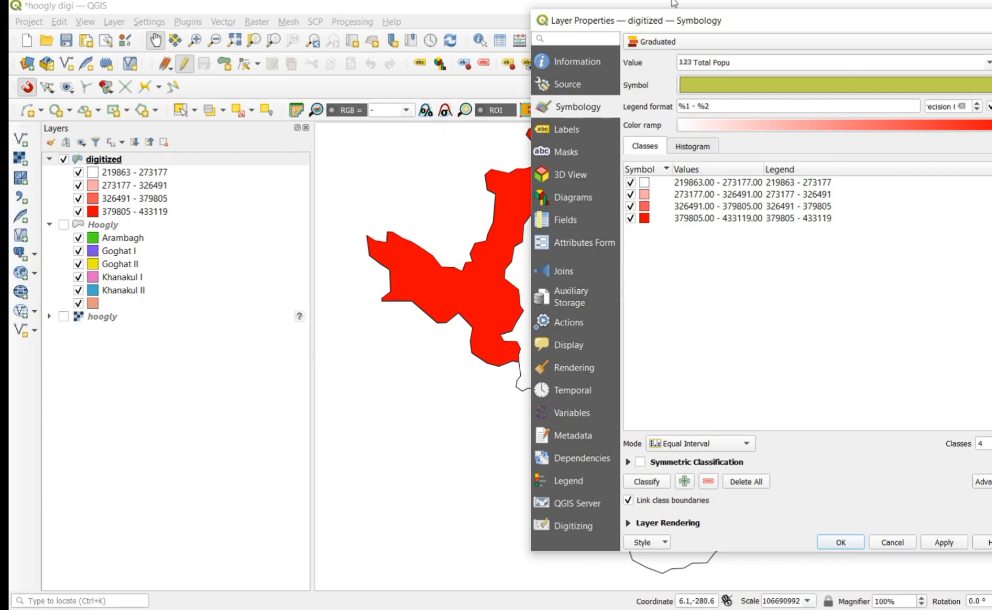
Recolor the 219863 - 273177 class of the digitized layer with a muted, grayish red fill
drag(704, 29, 847, 28)
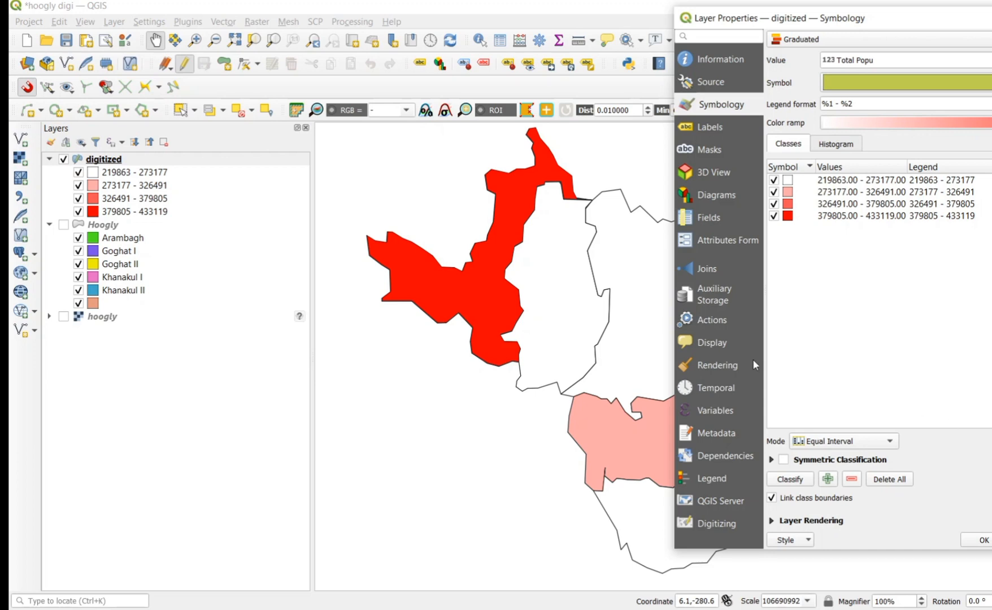
double_click(788, 182)
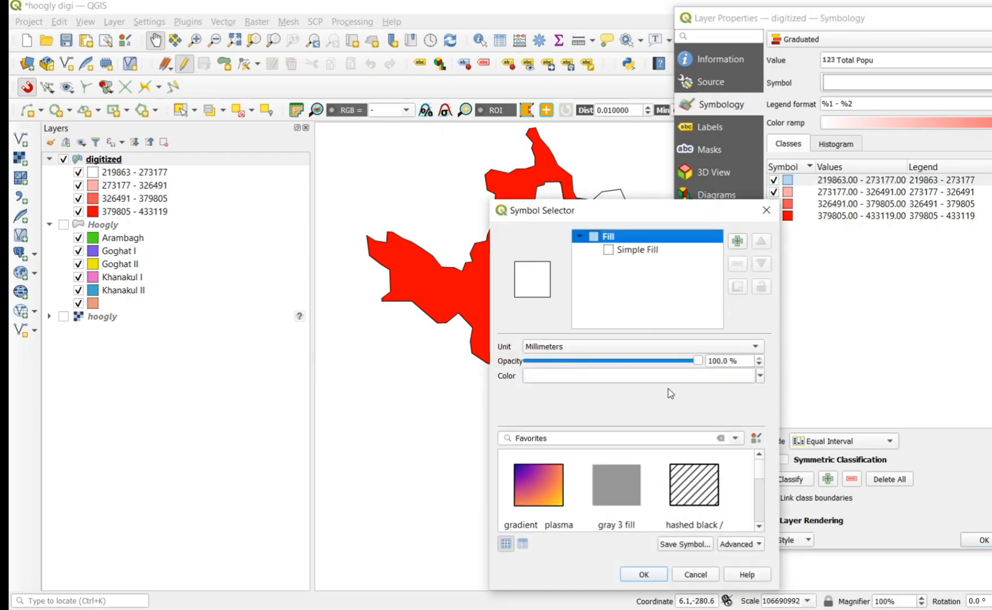
click(760, 377)
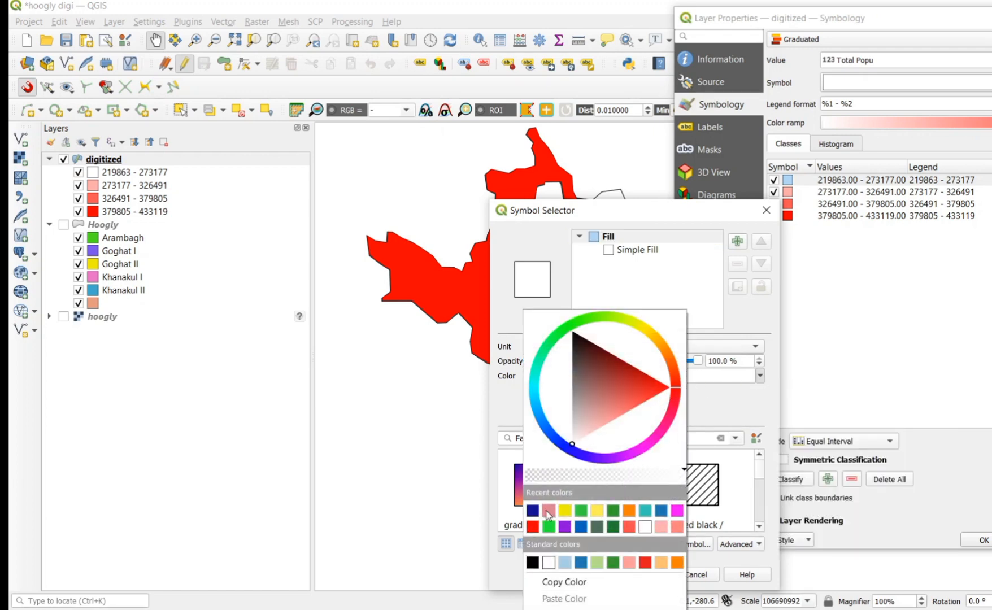
click(531, 528)
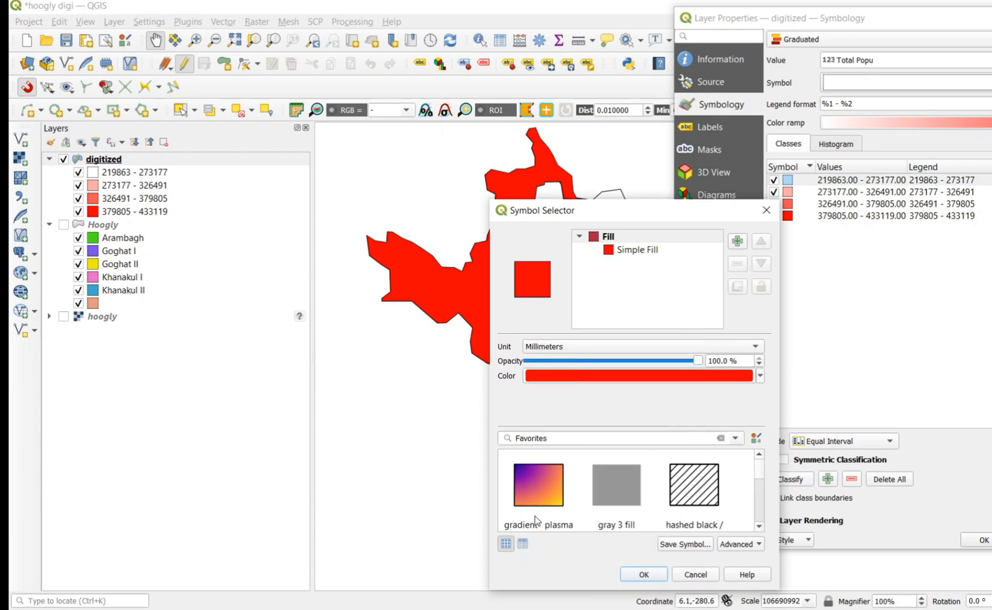
click(761, 377)
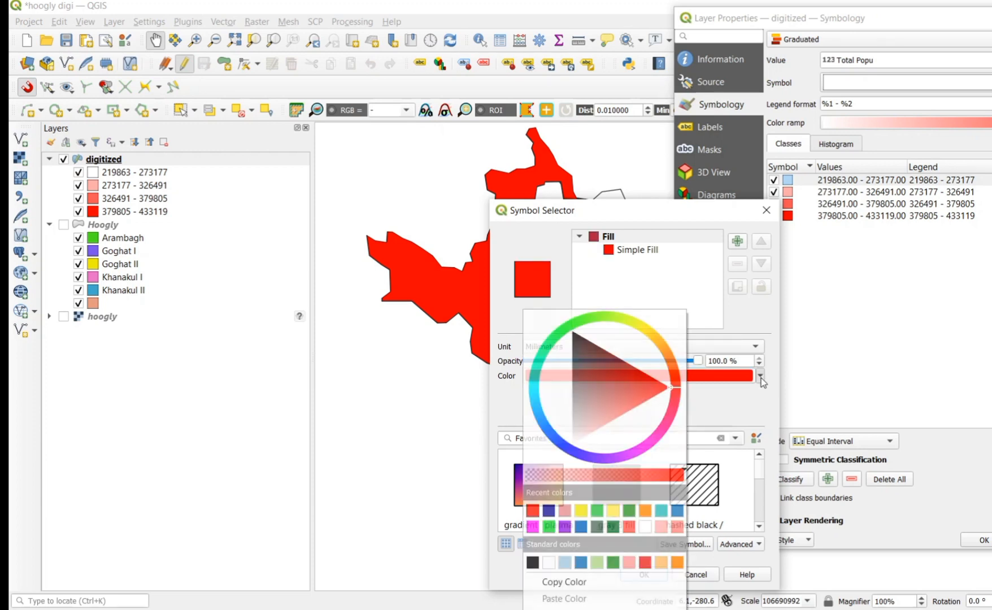
click(632, 391)
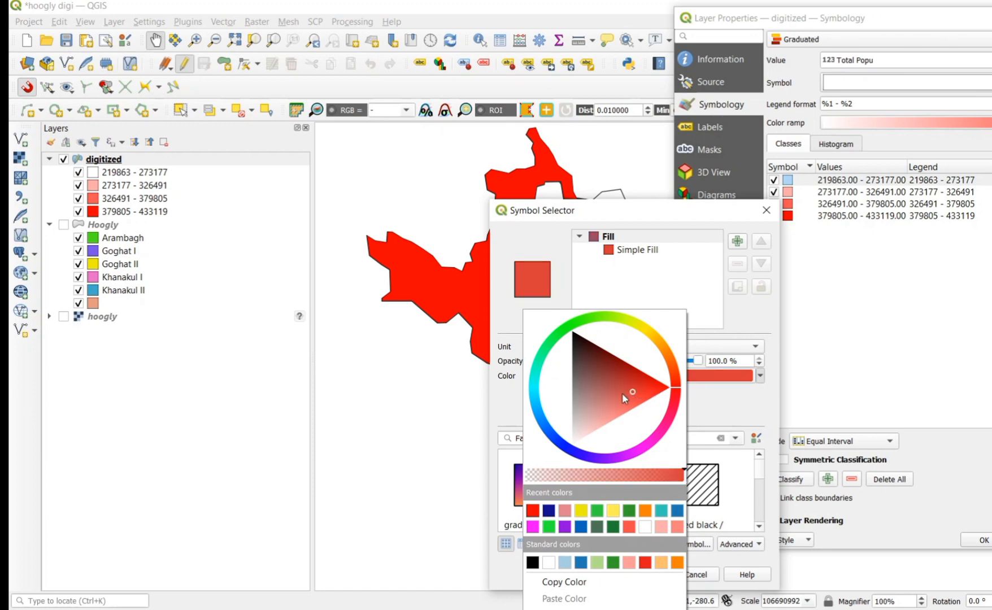
click(622, 394)
click(612, 395)
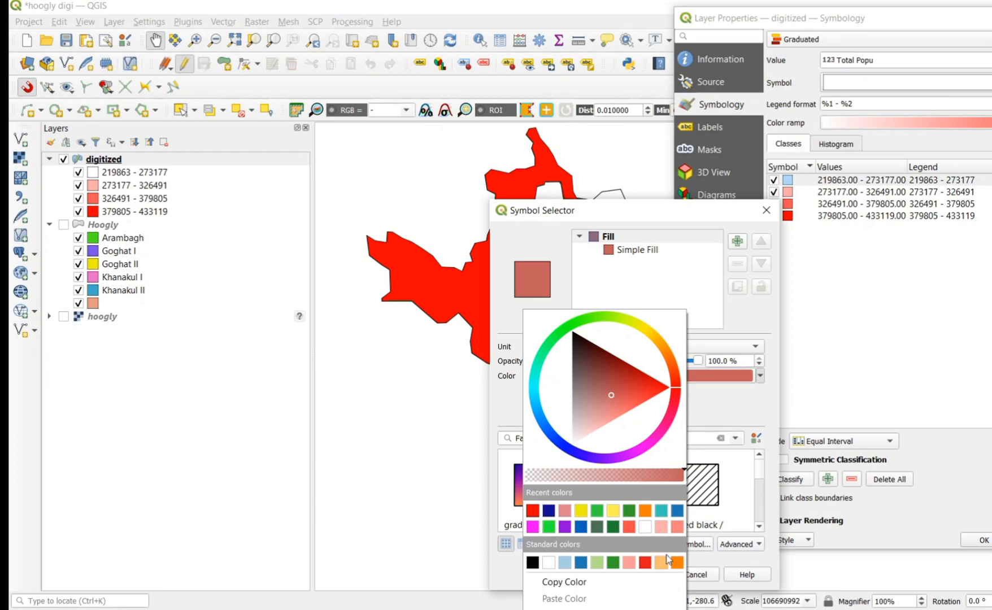
click(740, 388)
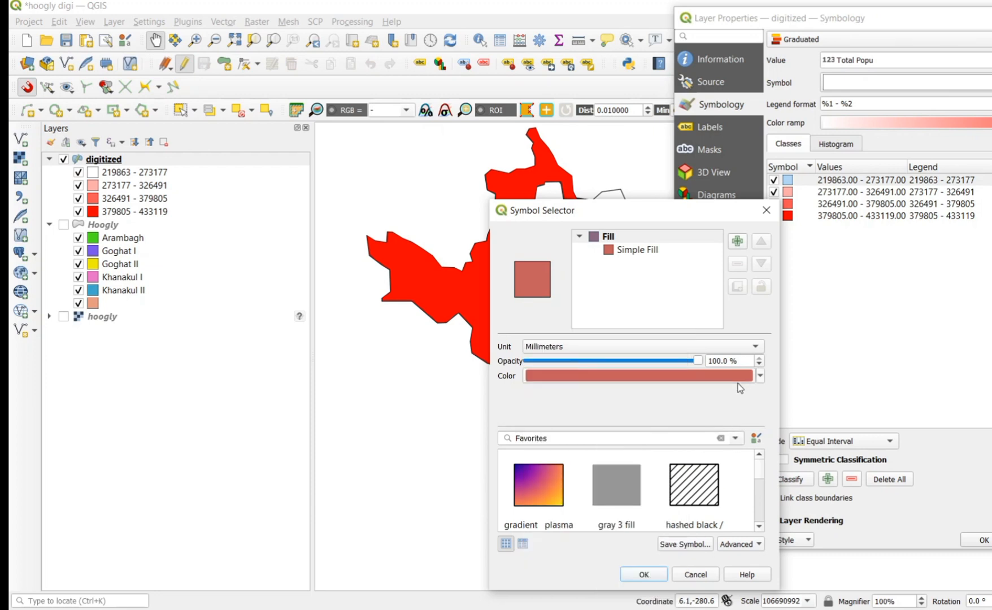
click(637, 574)
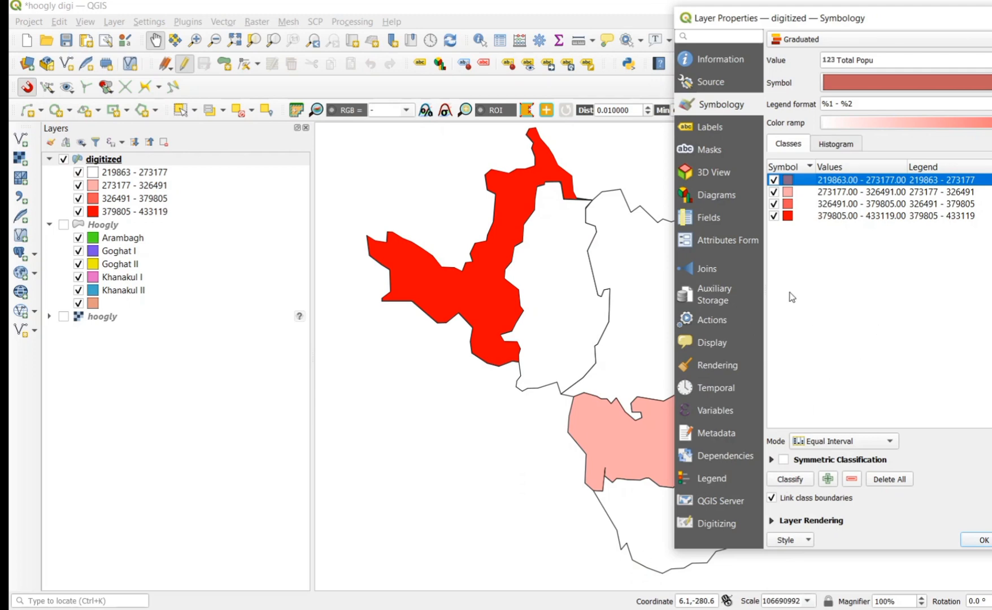
click(818, 269)
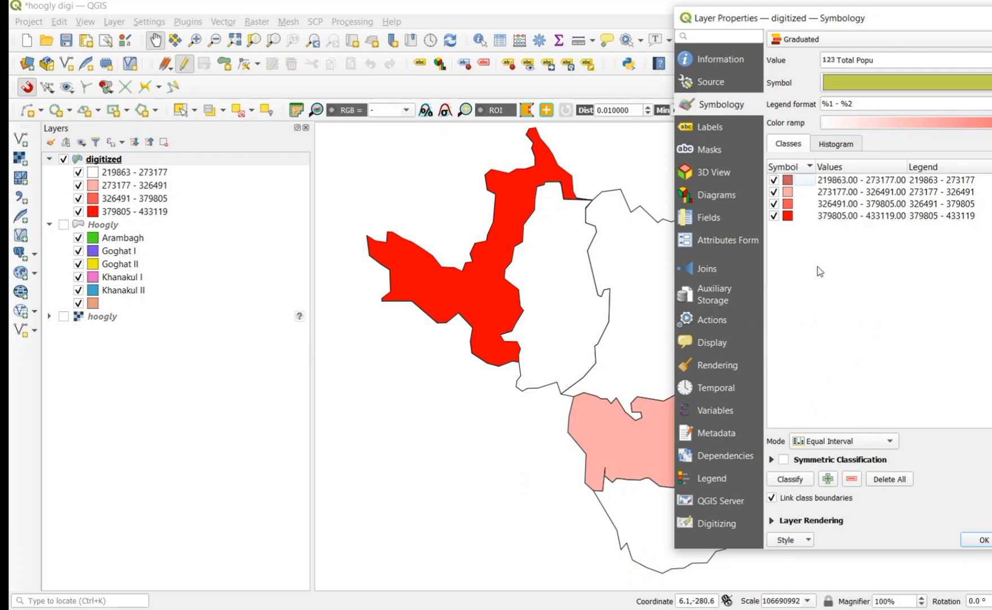
Change the fill color of the 273177 - 326491 class to a medium orange-red
double_click(788, 193)
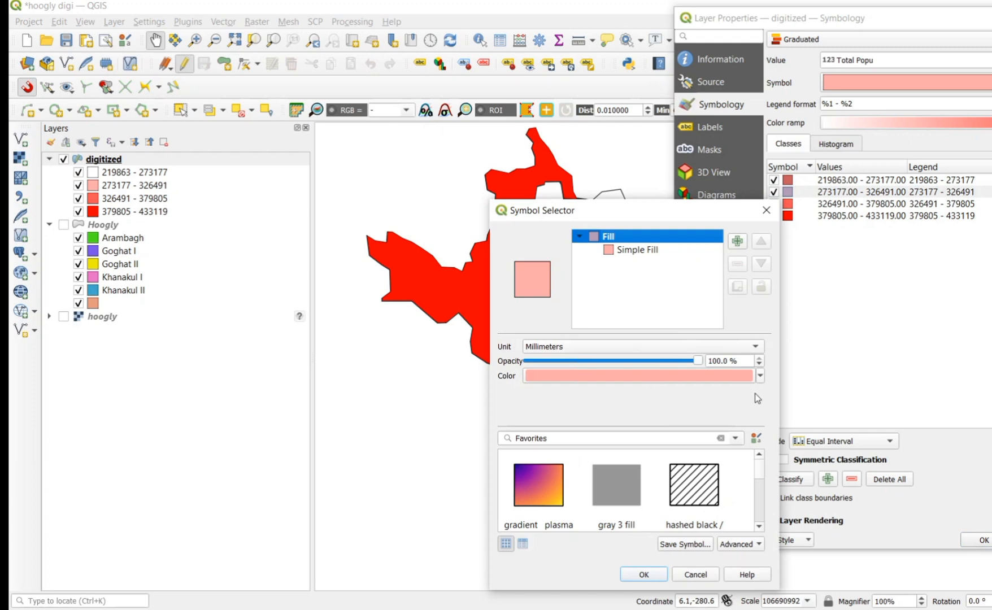
click(760, 376)
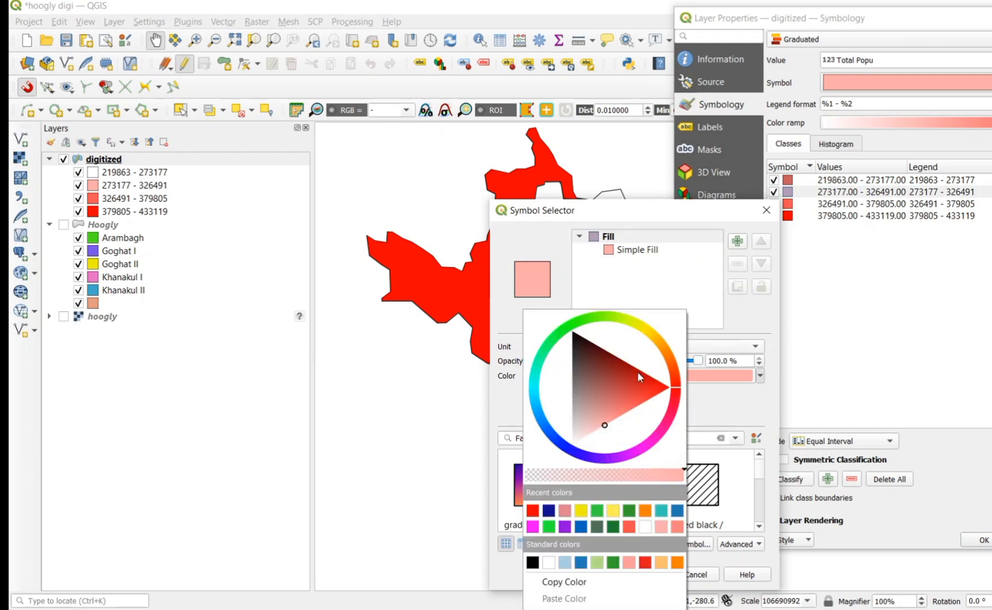
drag(633, 409, 645, 387)
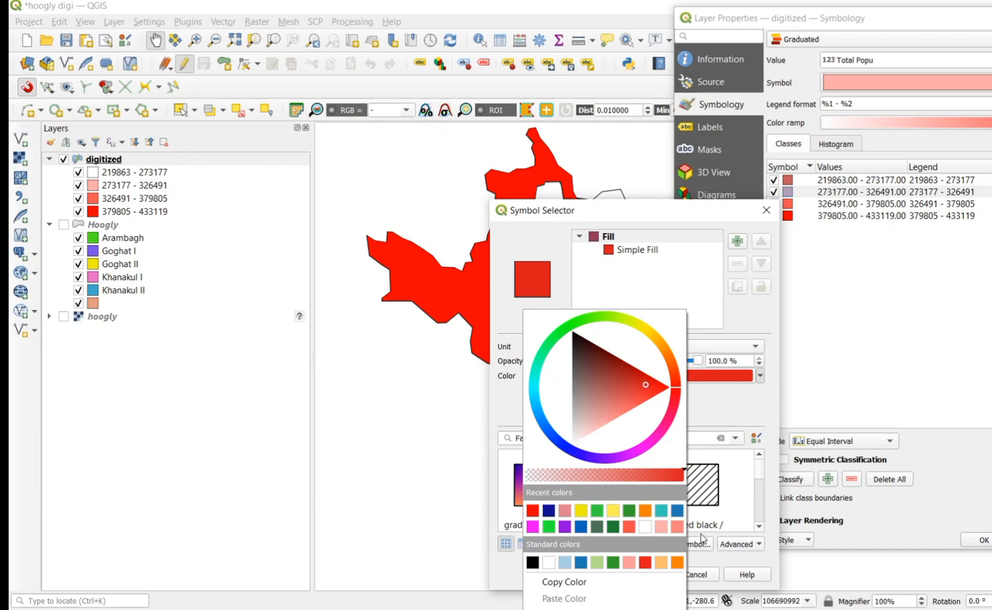
click(730, 408)
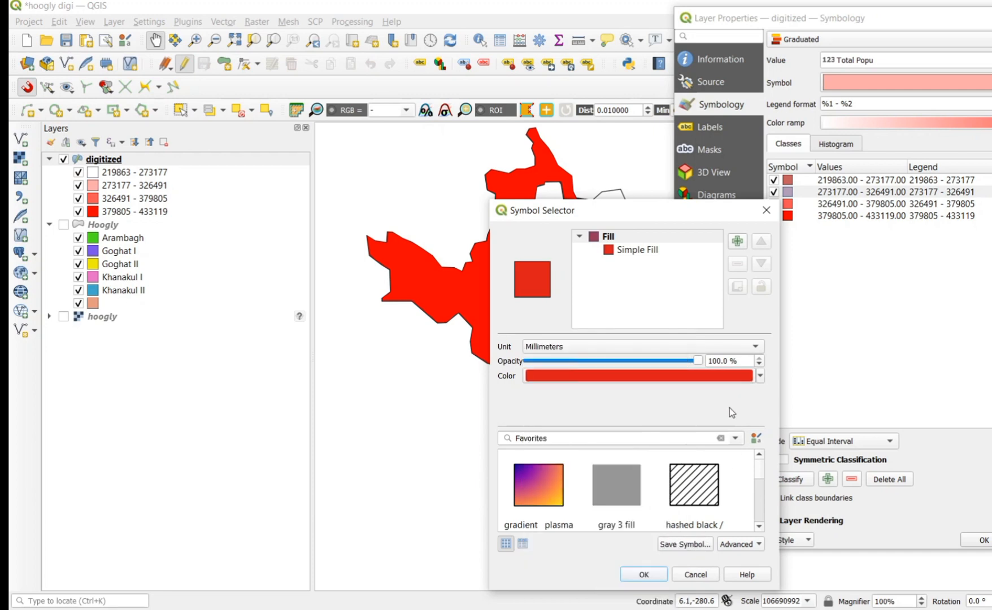
click(761, 376)
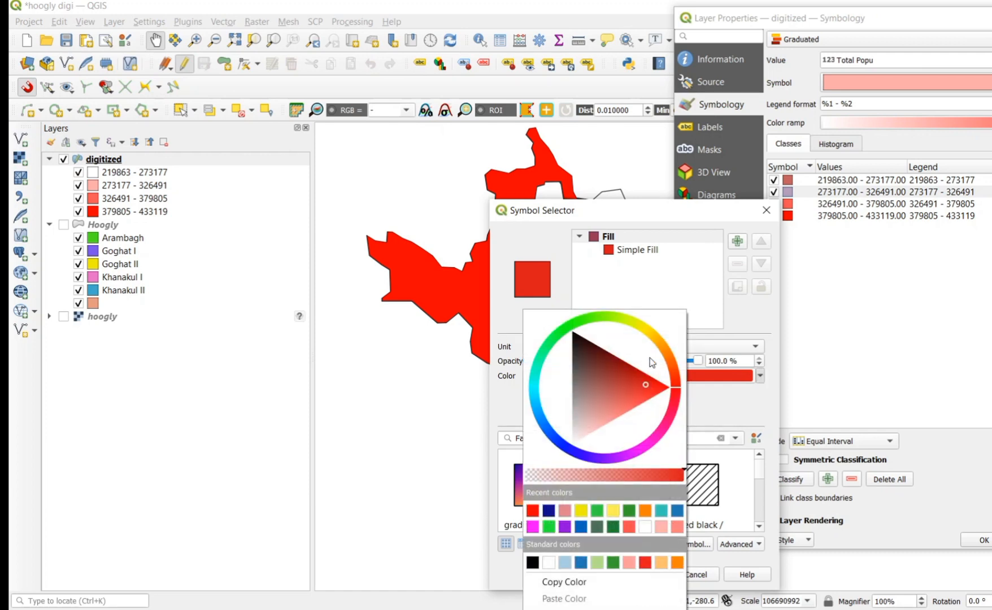
click(637, 395)
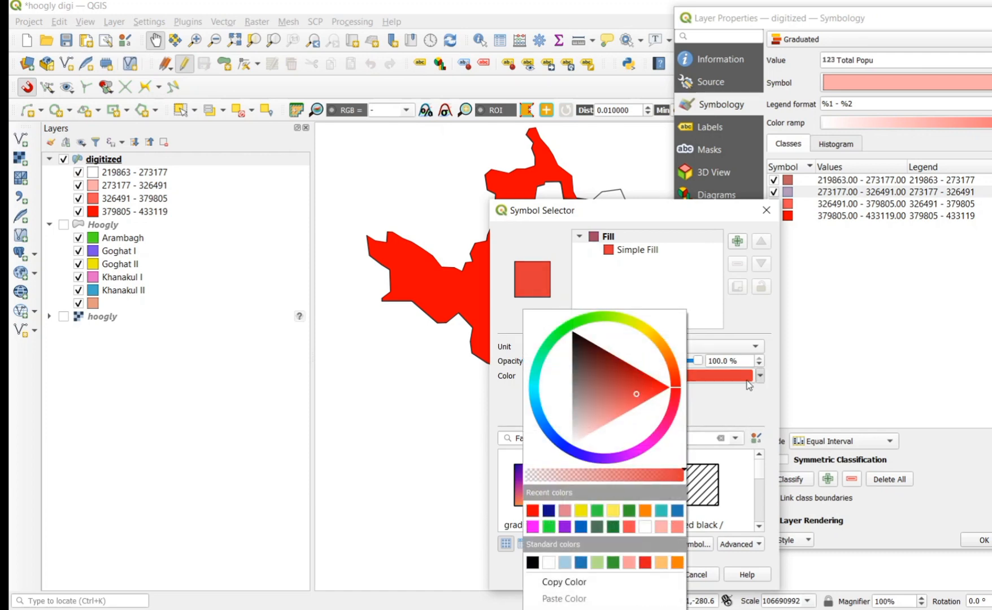
click(749, 407)
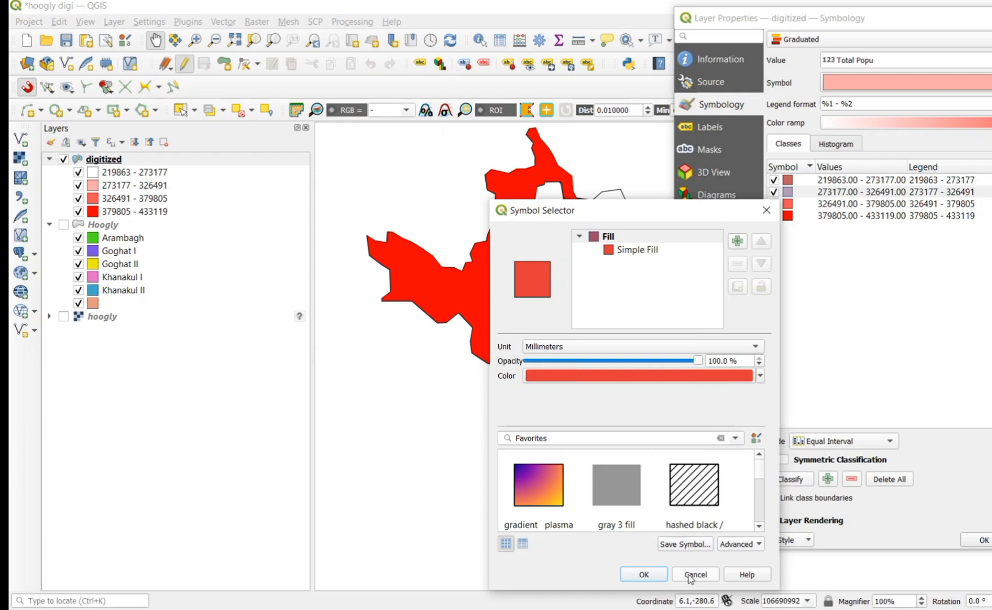
click(644, 574)
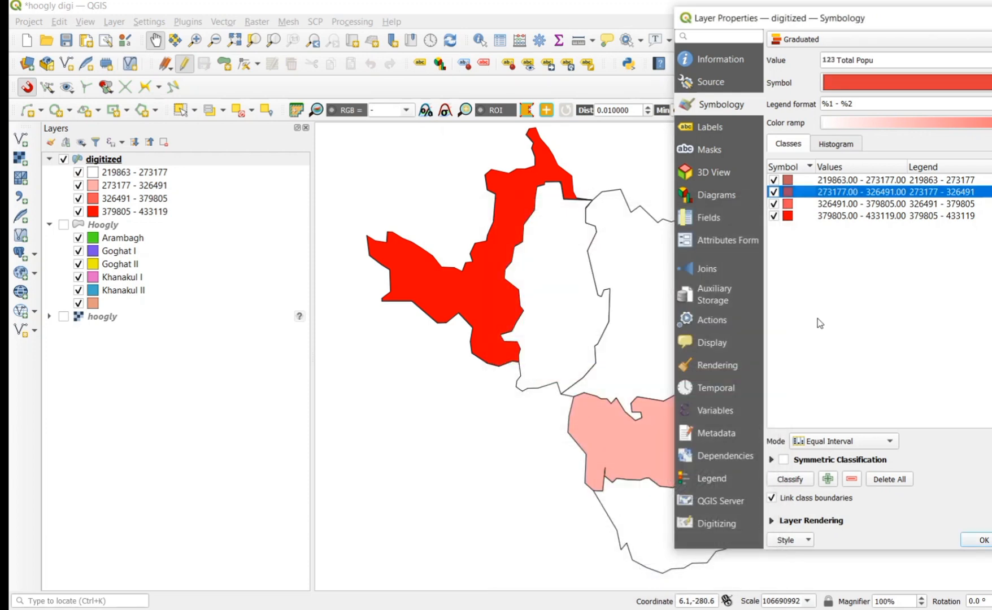
click(815, 318)
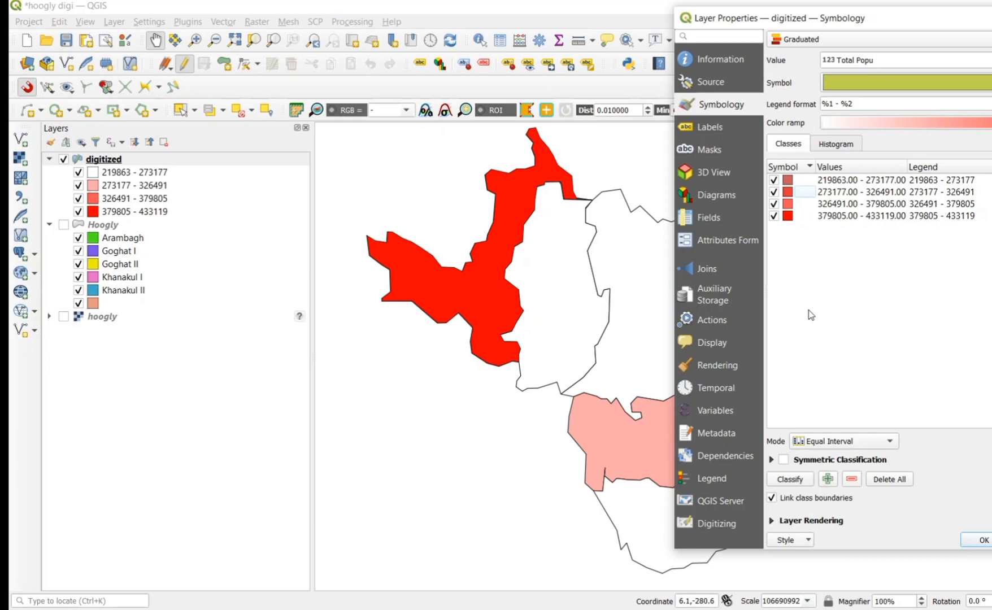
Give the 326491 - 379805 class a brighter red fill and apply the class colors to the layer
double_click(788, 204)
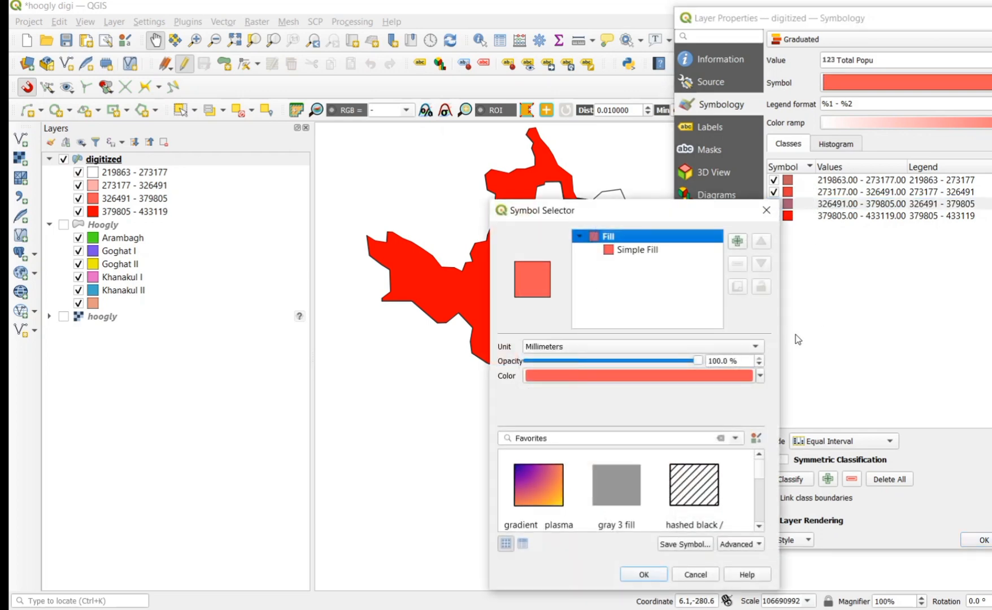
click(761, 376)
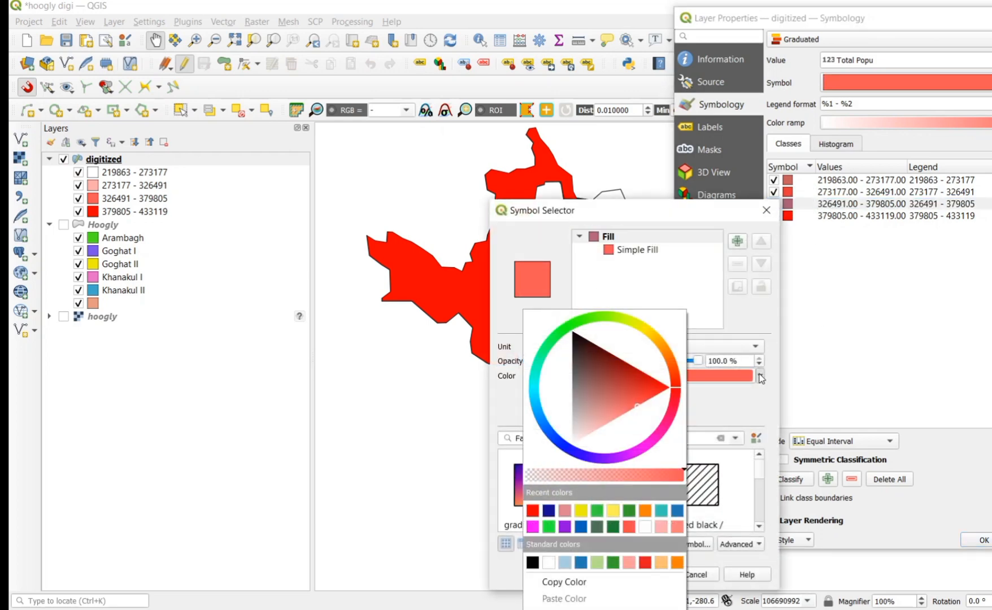
click(645, 394)
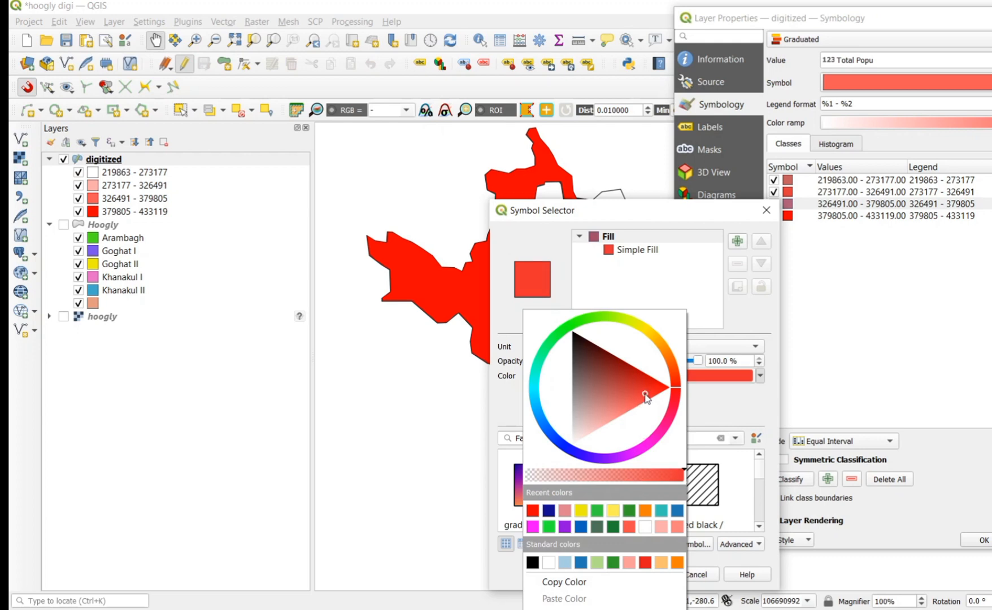
click(746, 399)
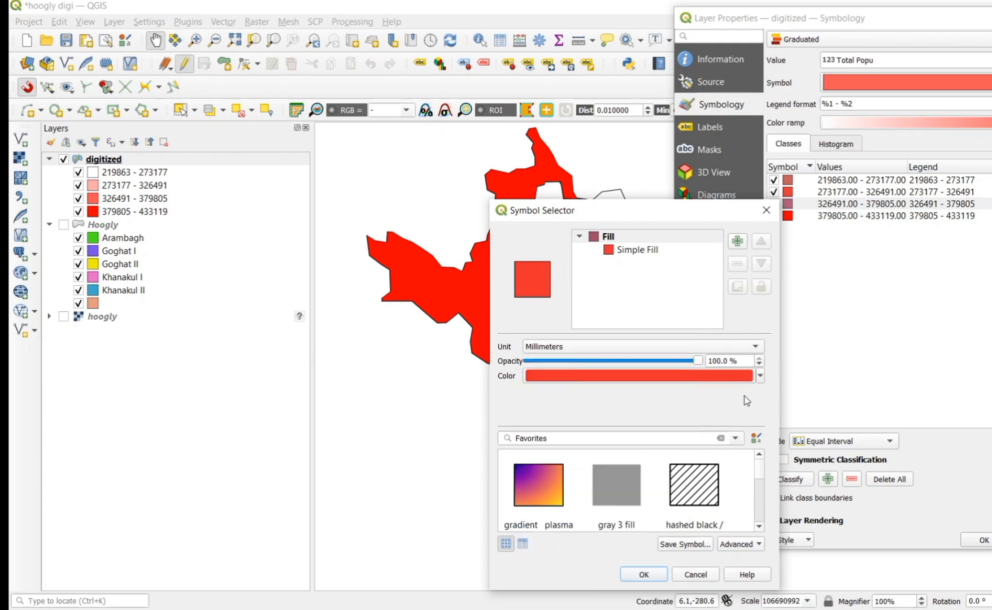
click(644, 574)
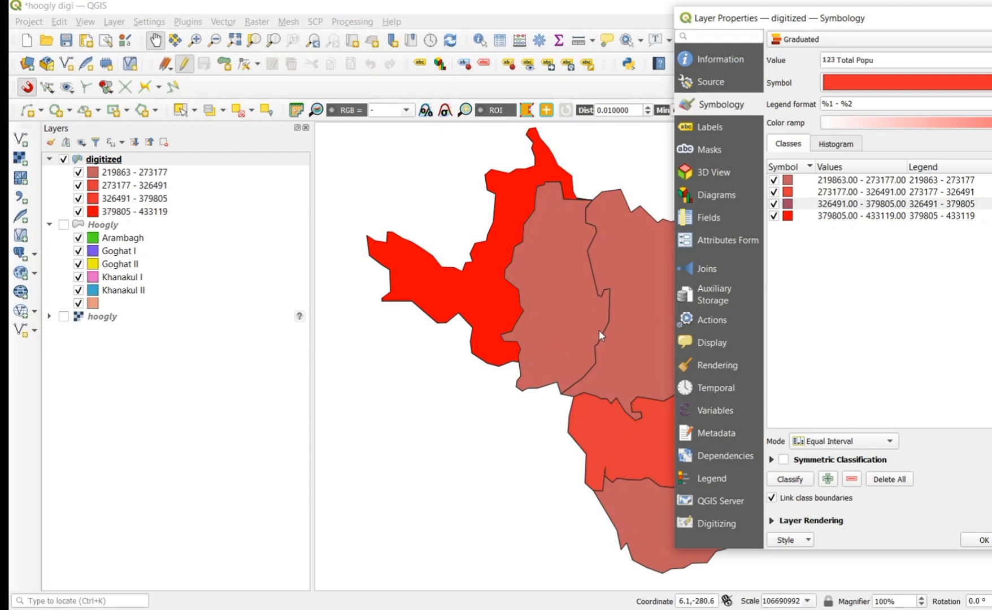
Lighten the fill of the 219863 - 273177 class to a dusty pink and apply it to the layer
double_click(789, 185)
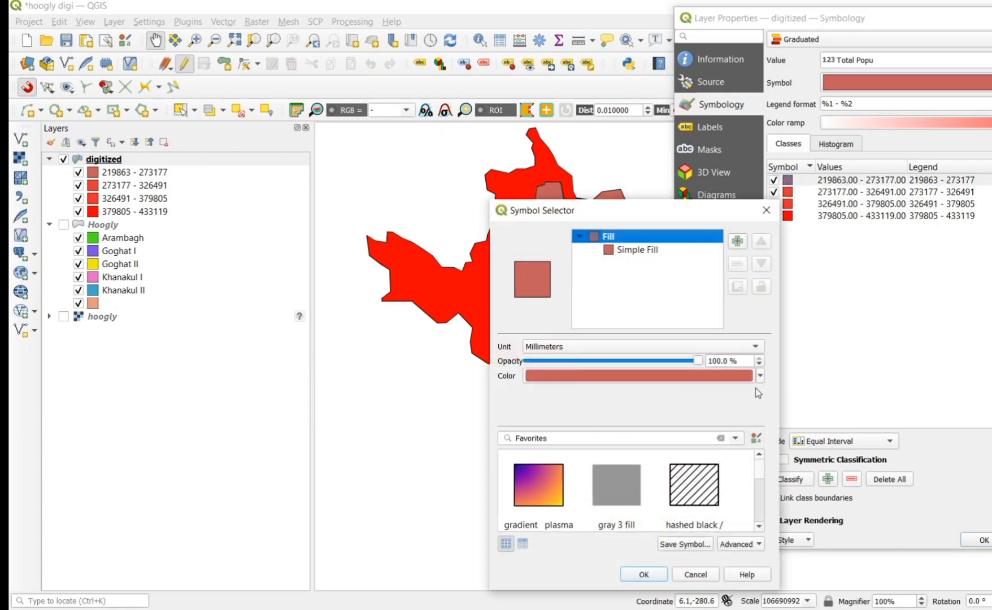
click(760, 375)
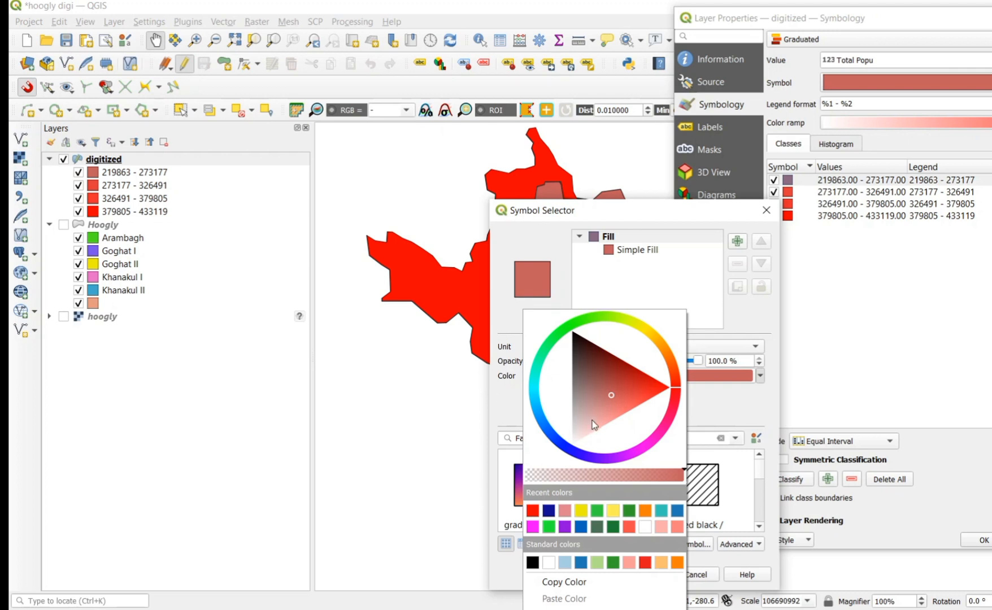
click(604, 407)
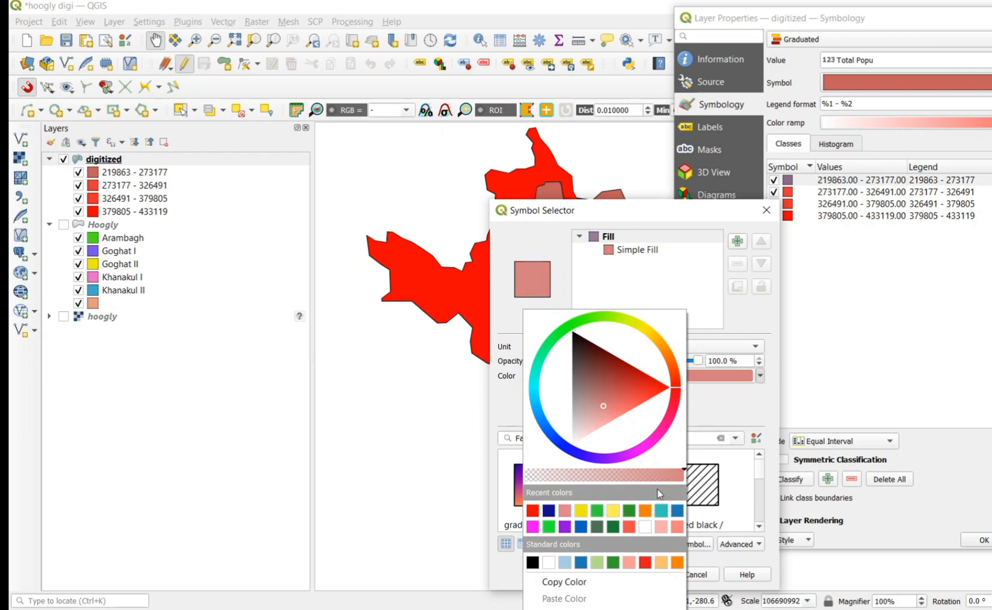
click(721, 408)
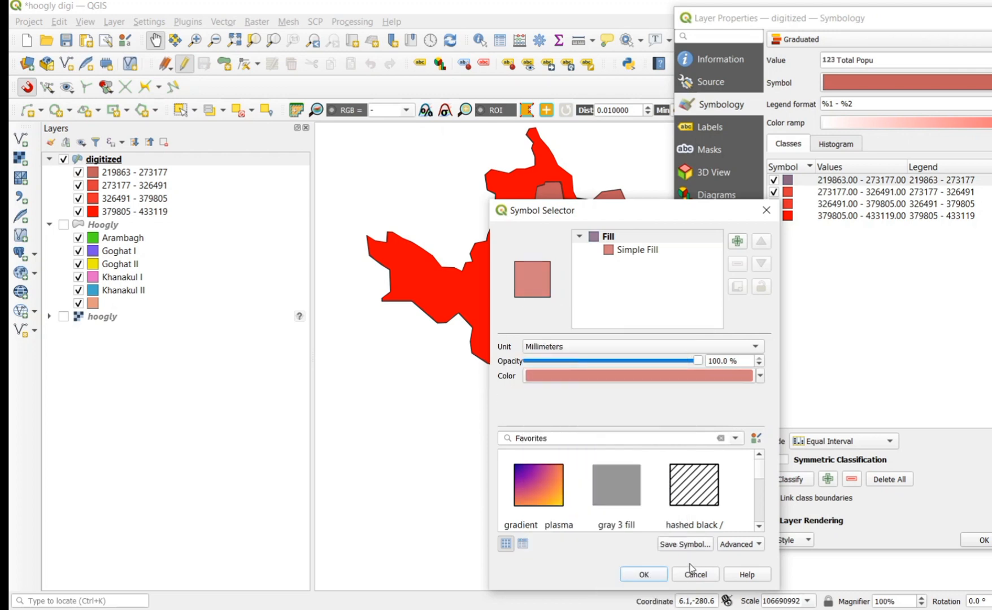
click(658, 574)
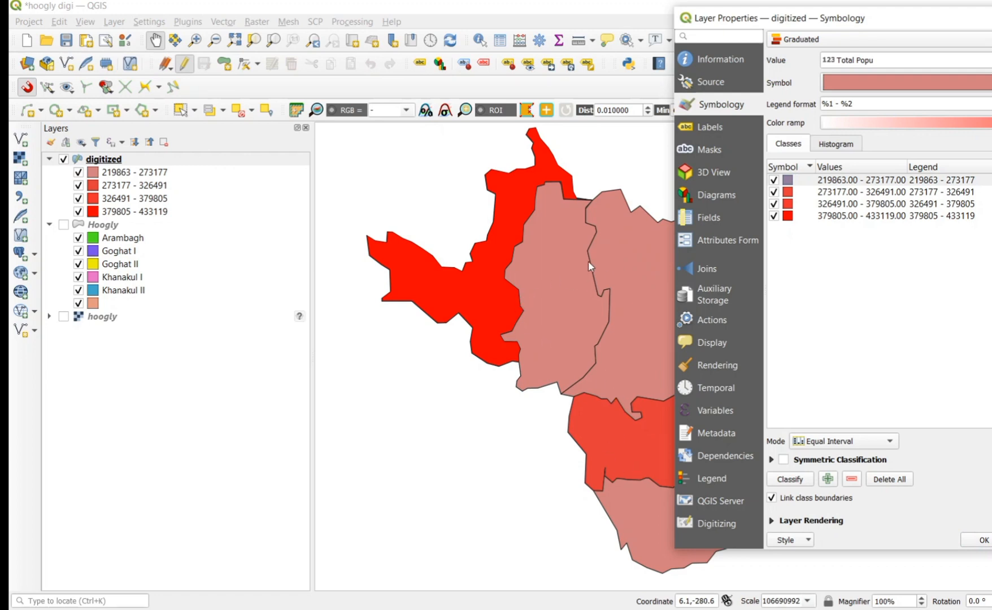
click(715, 215)
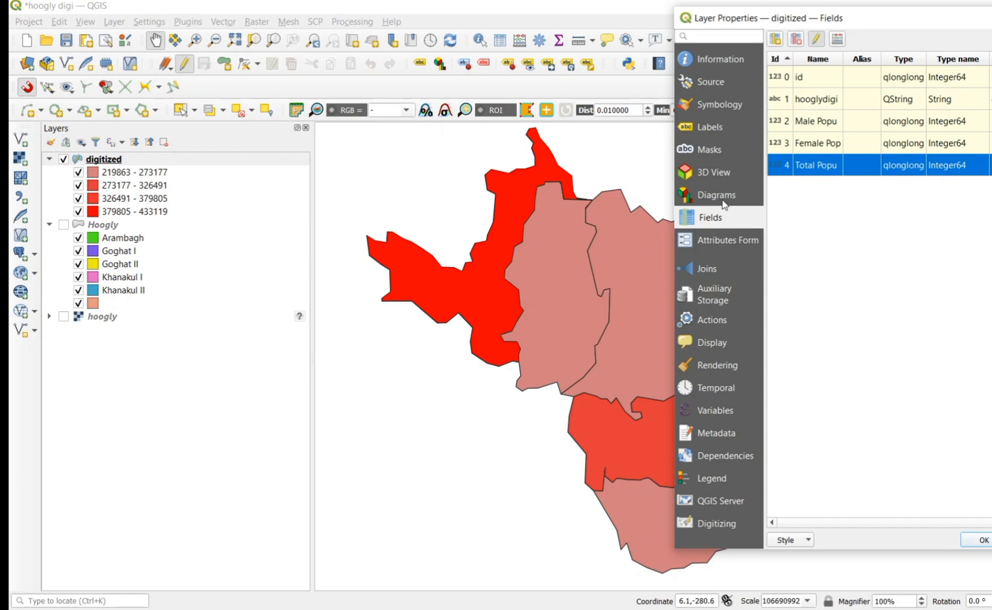
click(711, 105)
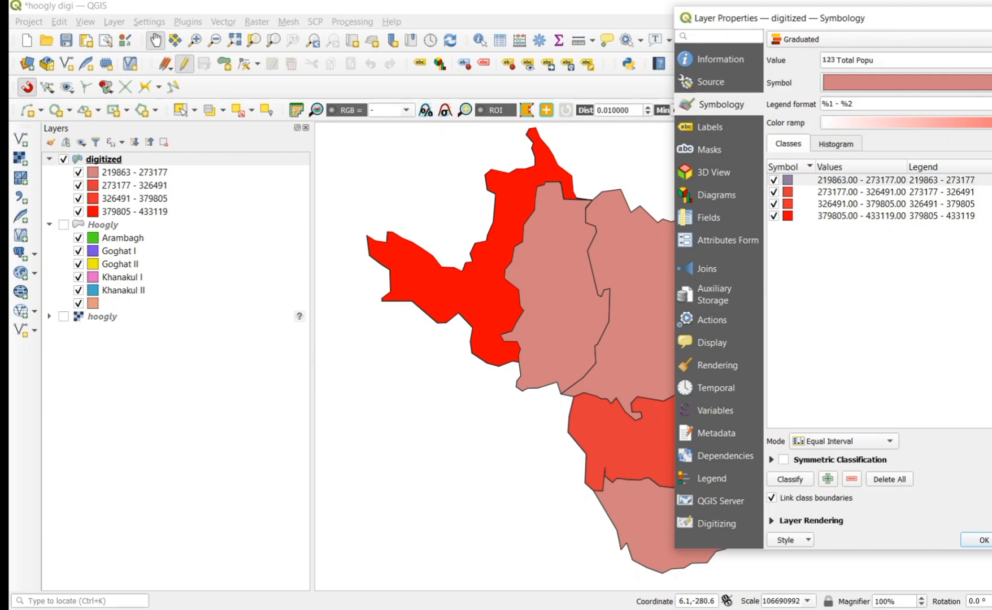
Reduce the equal-interval classification to 3 classes, apply it to the layer and uncover the map behind the dialog
drag(991, 15, 904, 31)
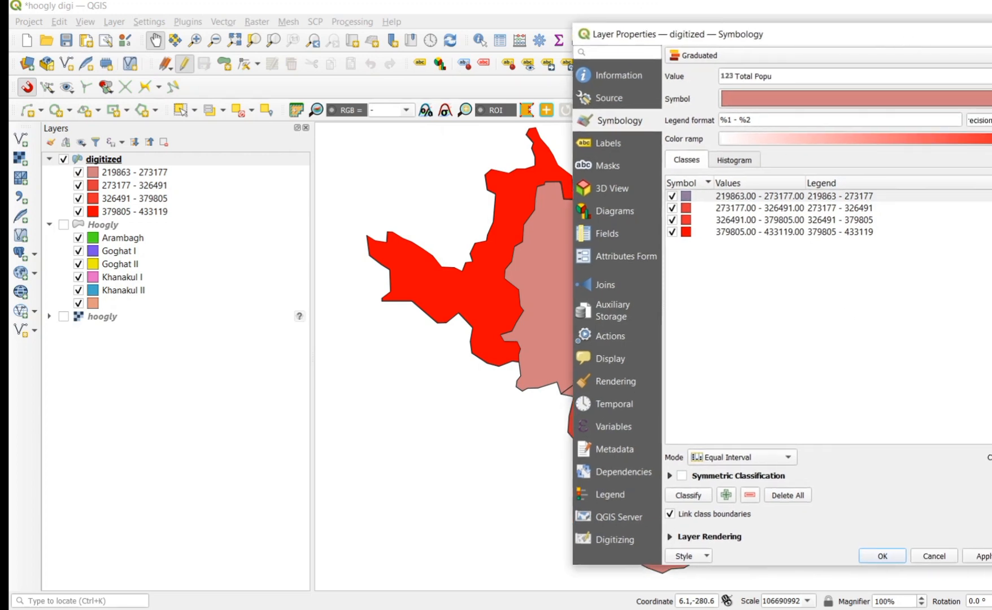
key(Down)
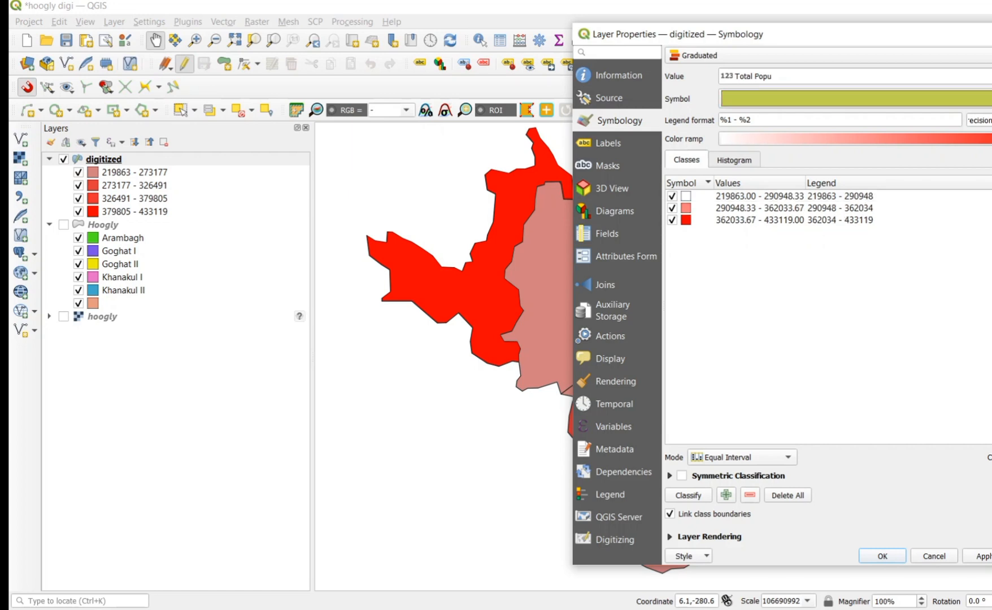
click(982, 560)
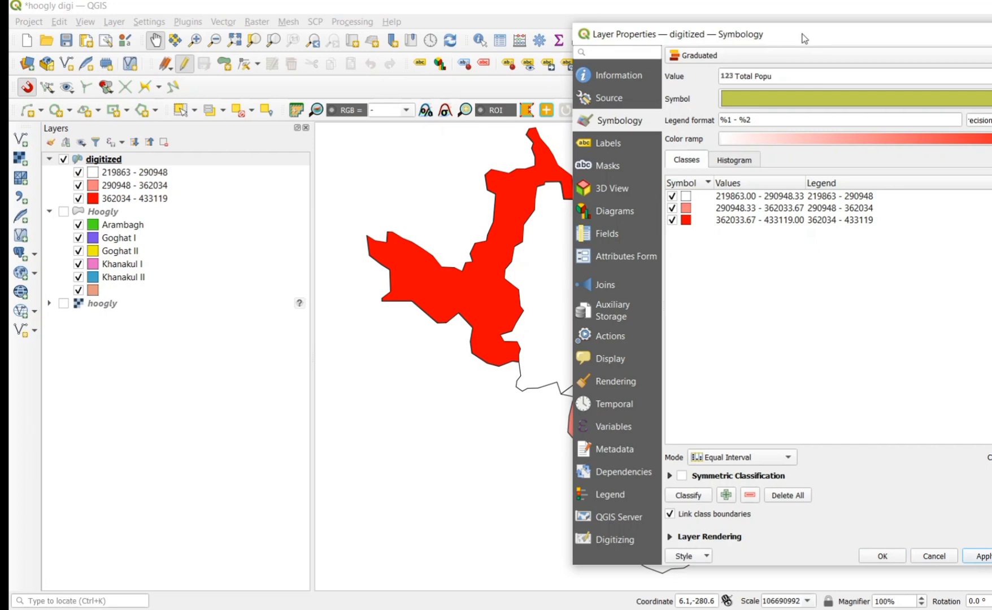
drag(799, 41, 925, 12)
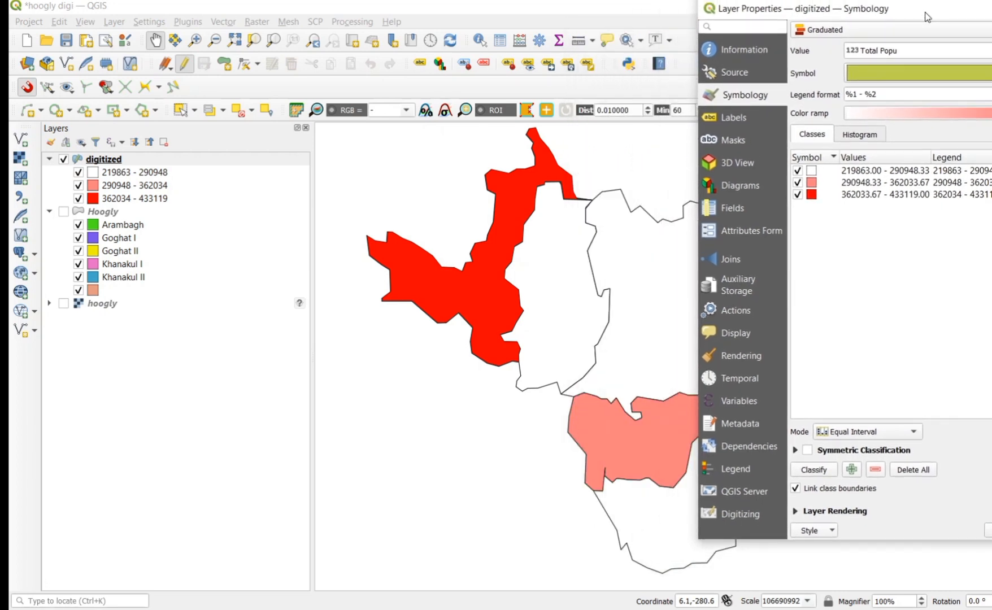
Give the 219863 - 290948 class a dusty pink fill and apply it to the layer
double_click(813, 176)
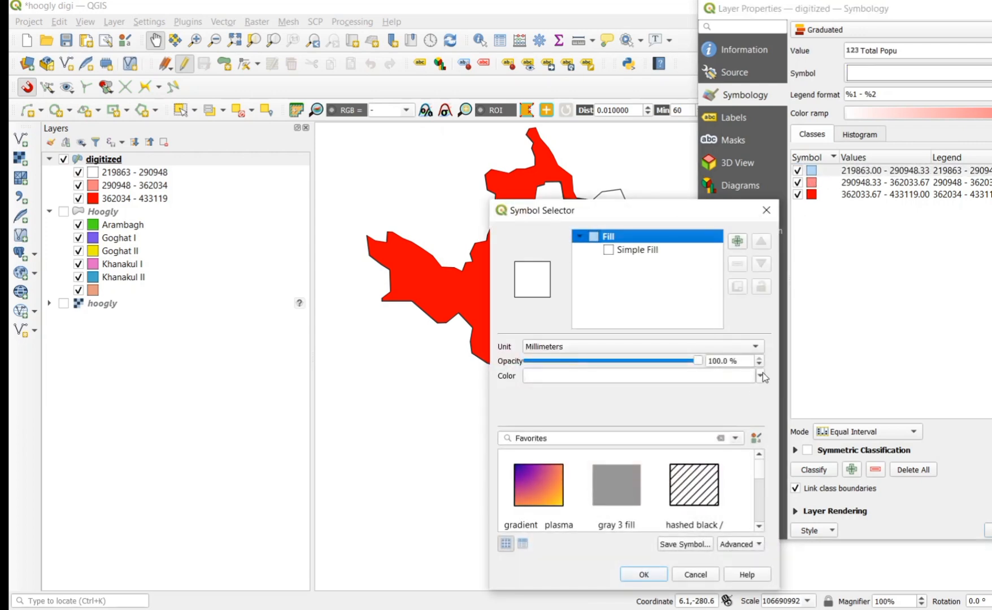
click(761, 375)
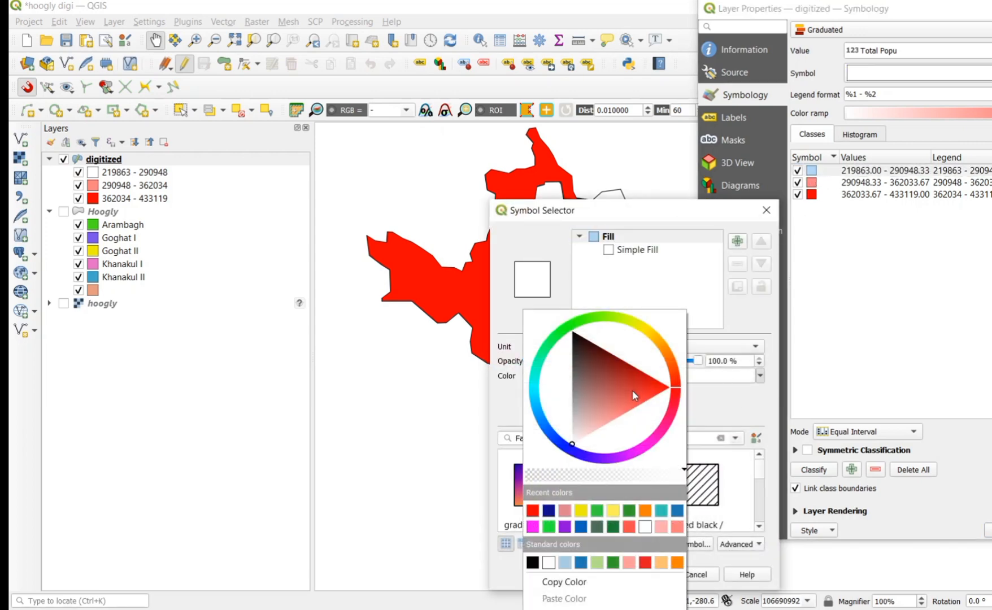
click(610, 408)
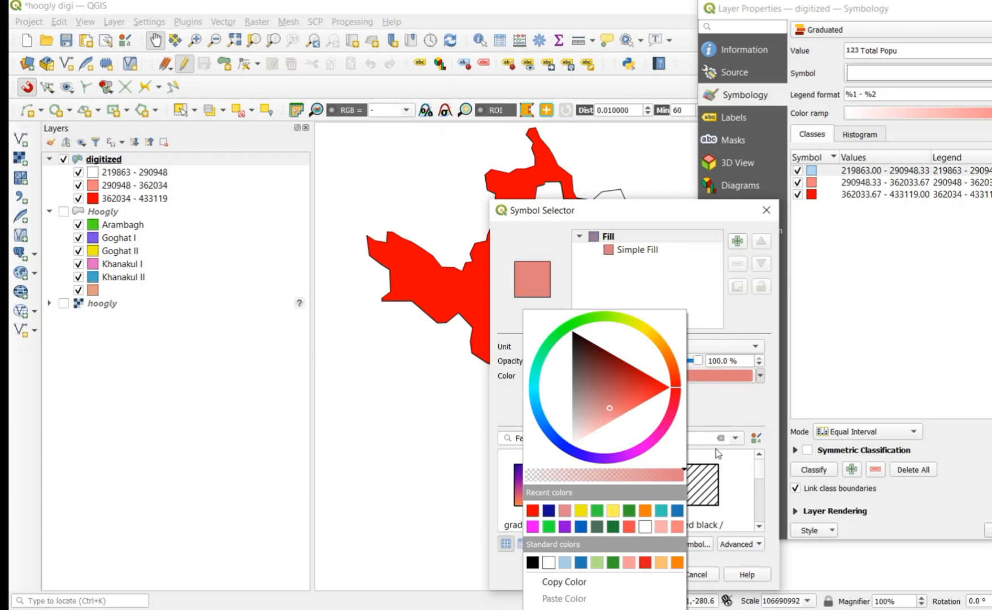
click(719, 397)
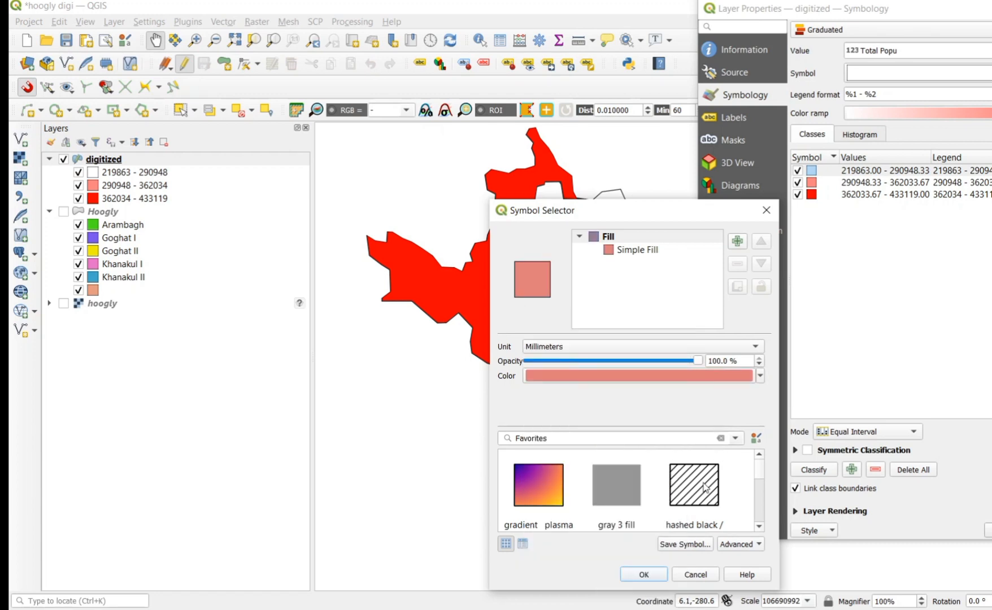
click(645, 575)
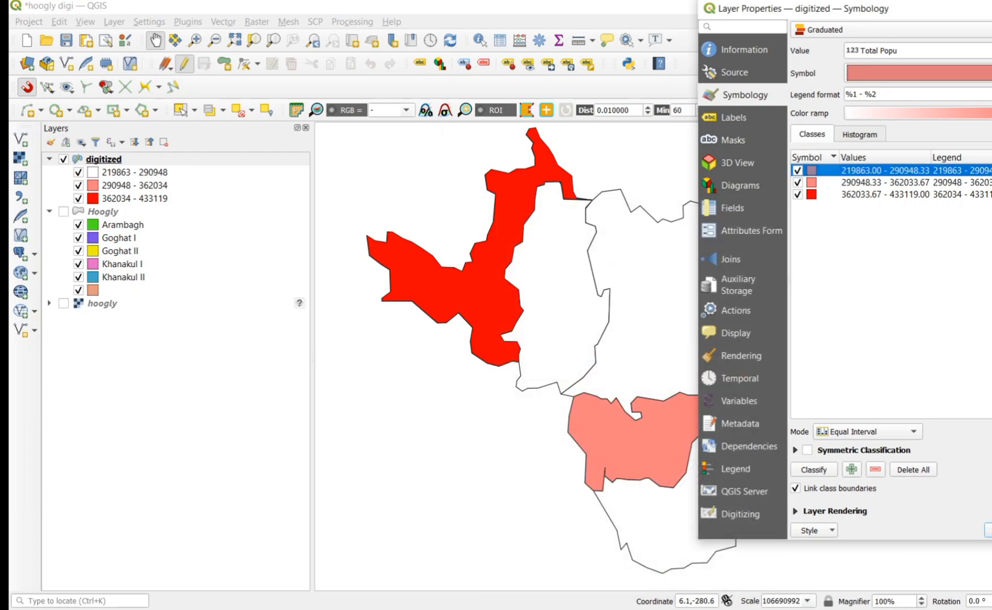
click(991, 531)
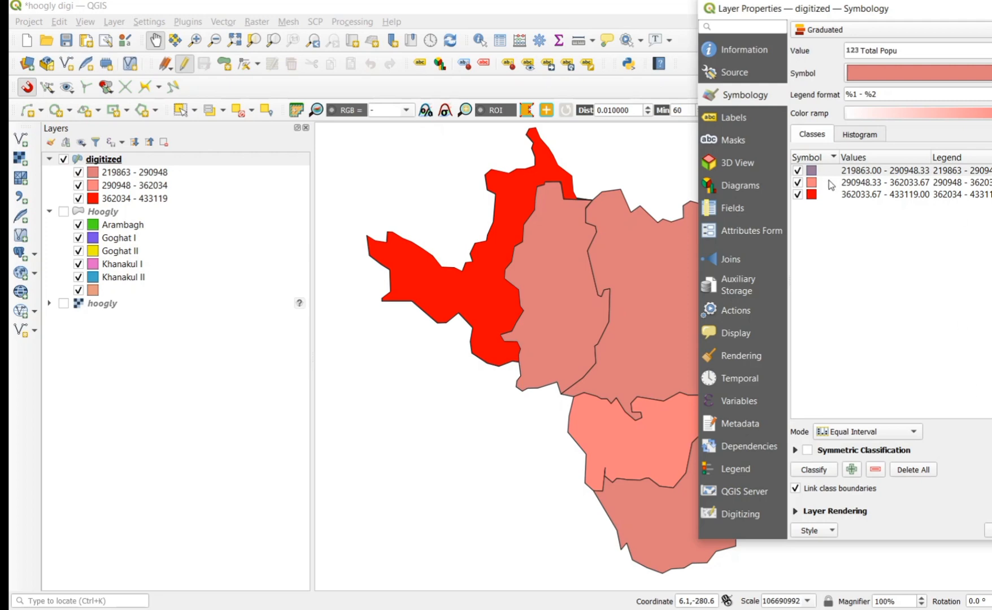
Set the 290948 - 362034 class fill to a deep orange-red and accept the layer's symbology settings
double_click(812, 183)
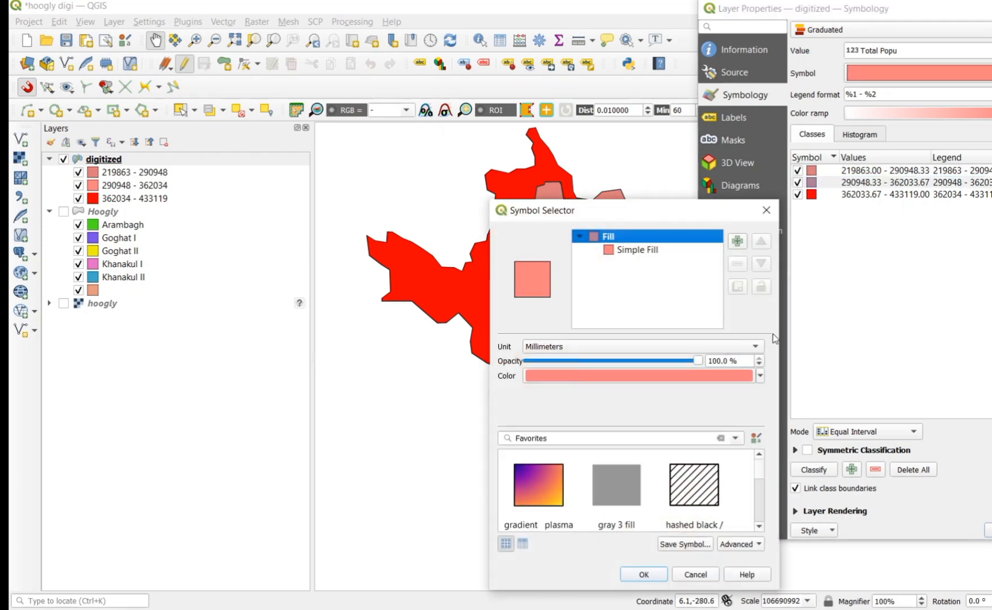
click(761, 376)
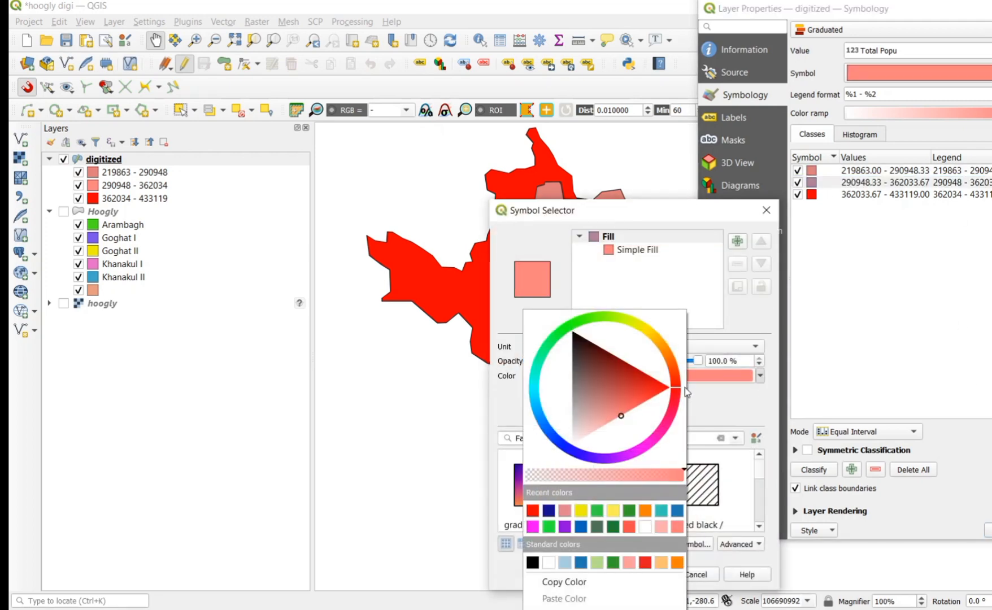
click(641, 385)
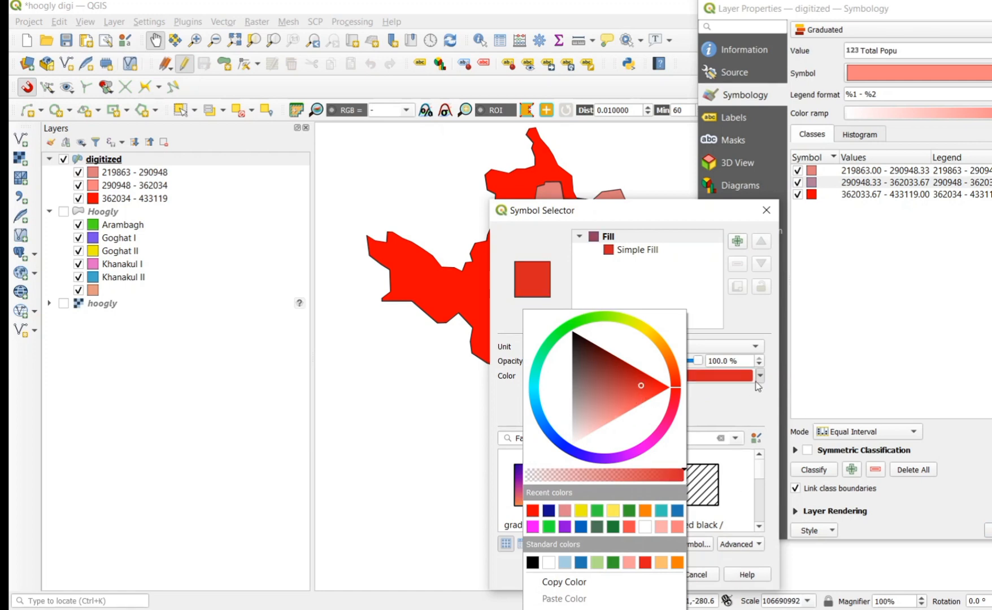
click(730, 477)
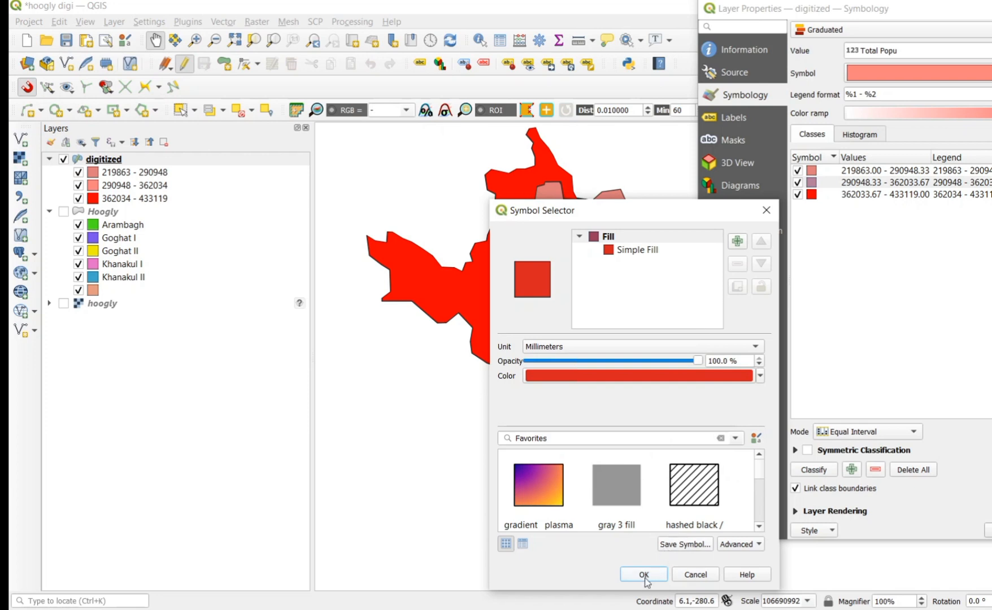
click(644, 575)
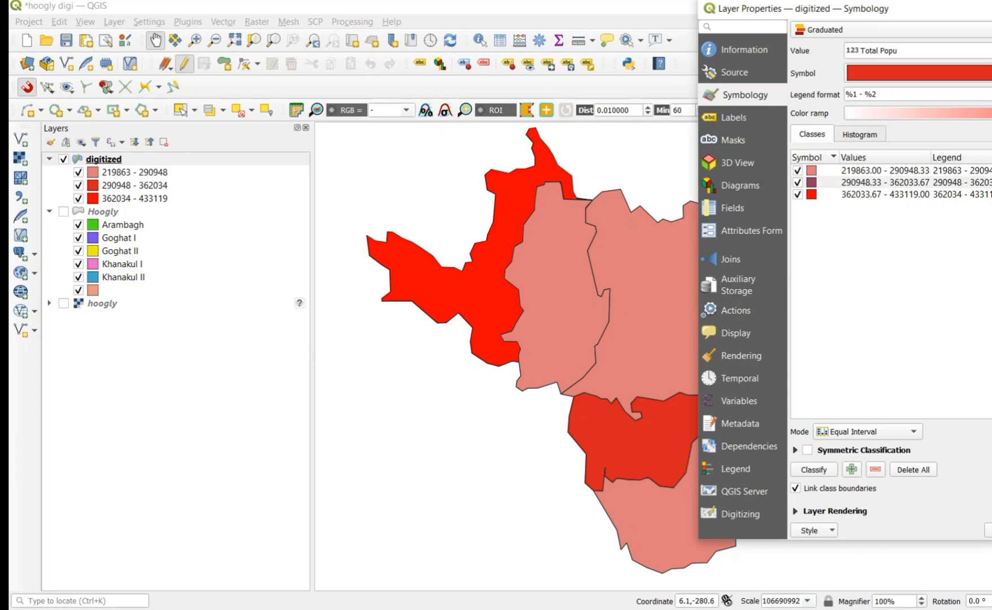
drag(941, 16, 780, 52)
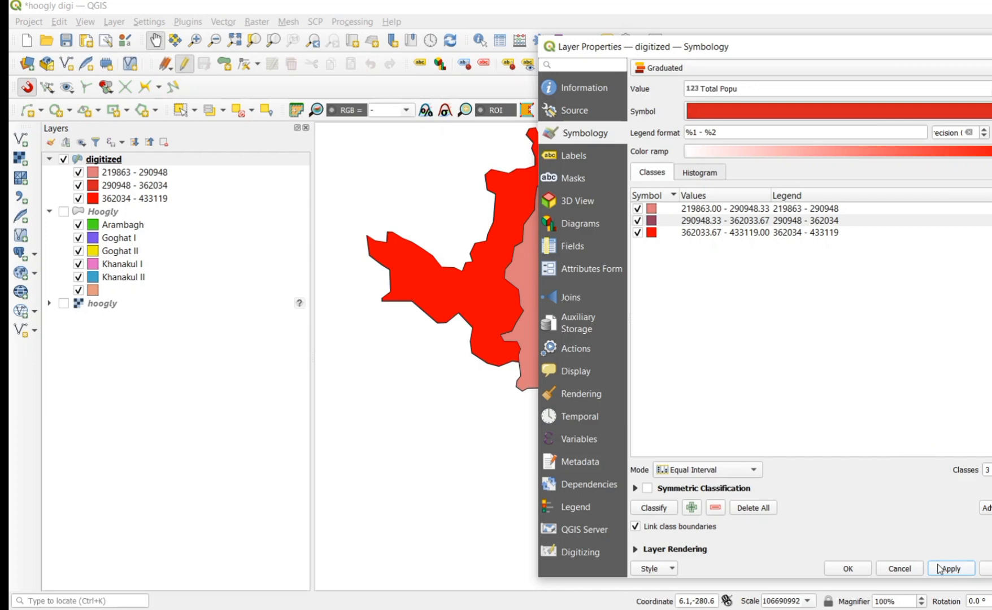
click(848, 569)
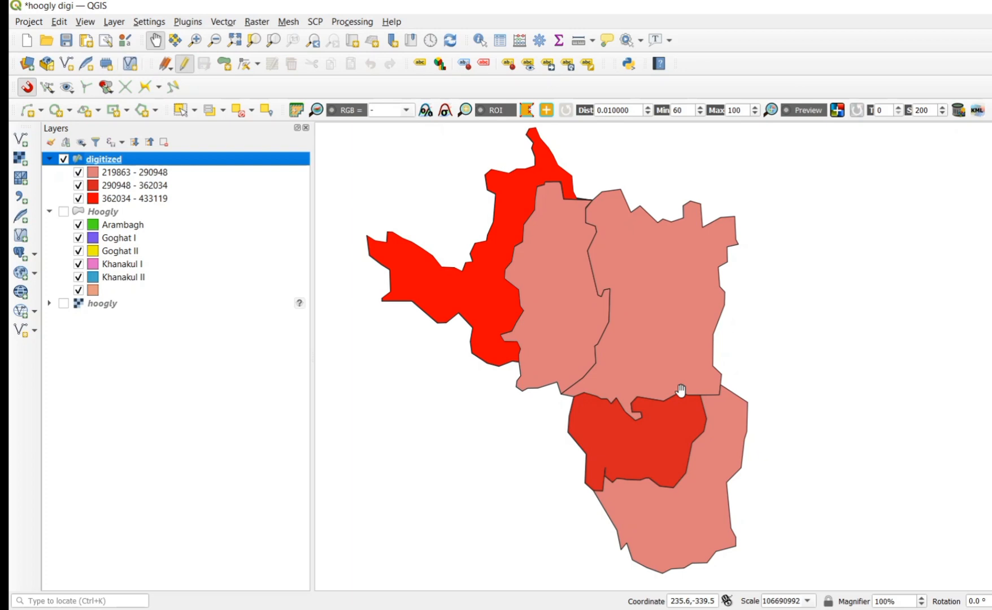
right_click(160, 163)
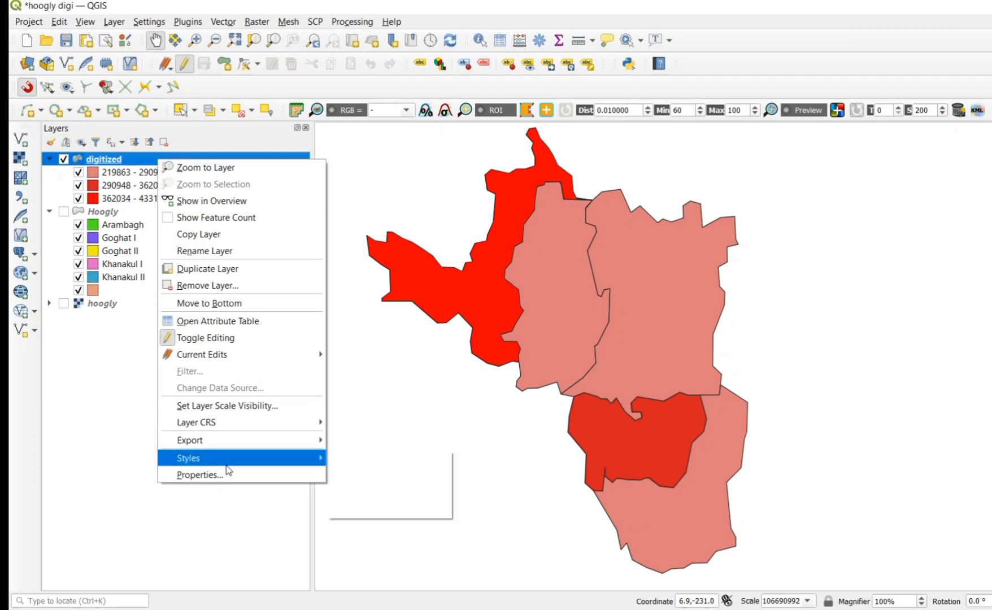
mouse_move(220, 455)
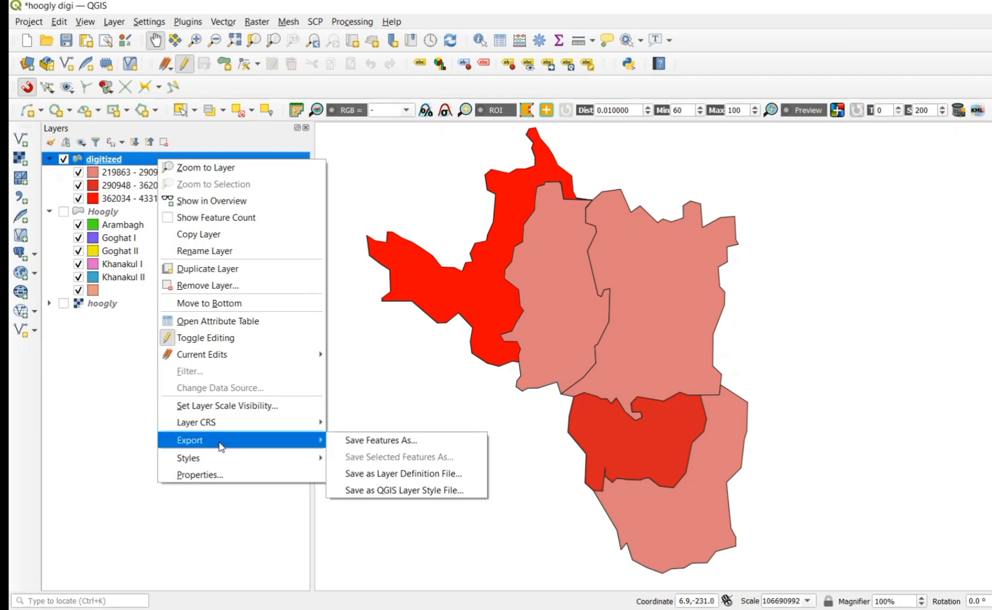
click(366, 448)
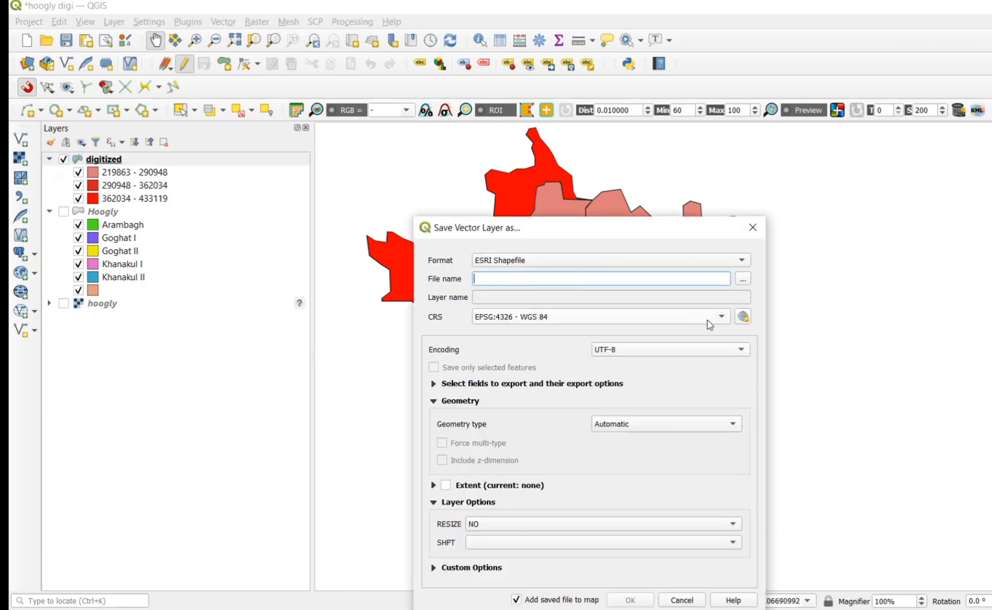
click(743, 278)
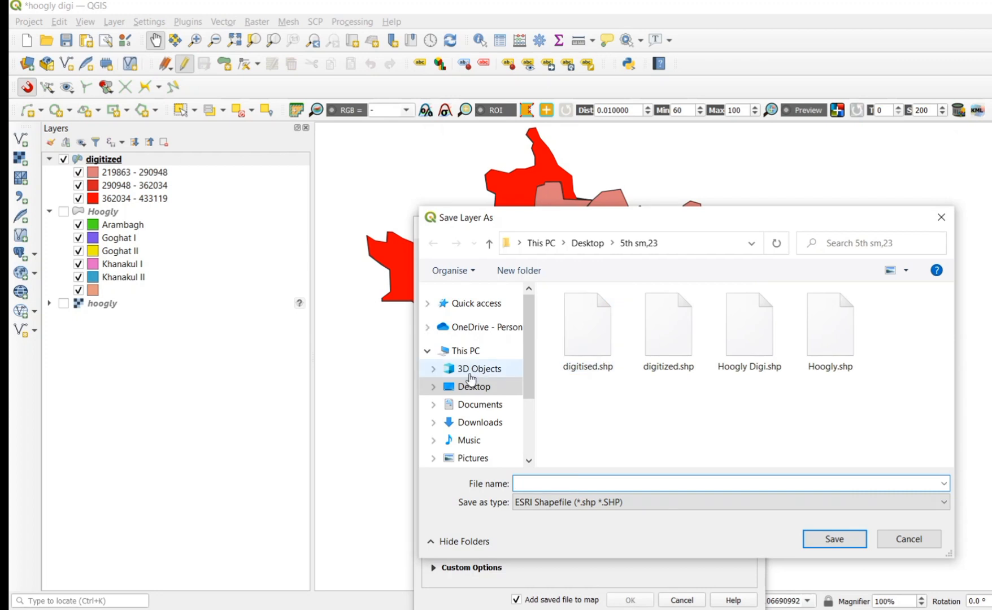
scroll(472, 379, up, 2)
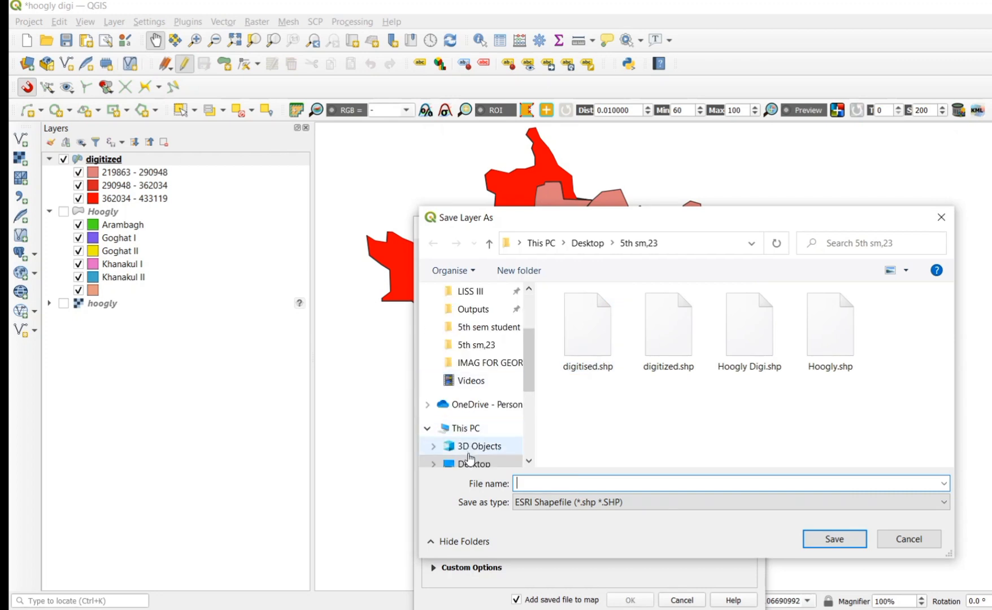
click(465, 351)
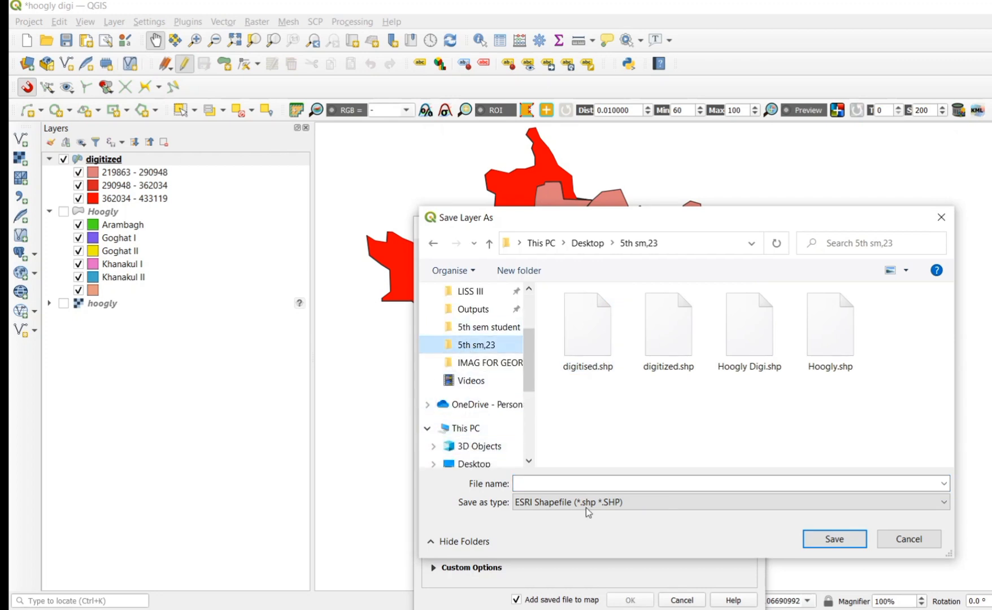
click(545, 483)
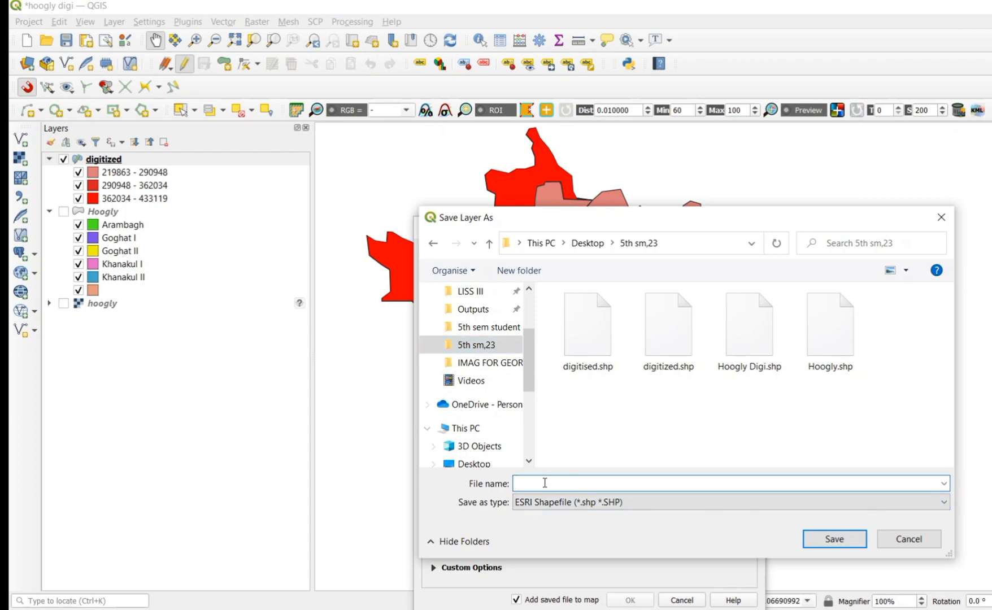
text(choropleth)
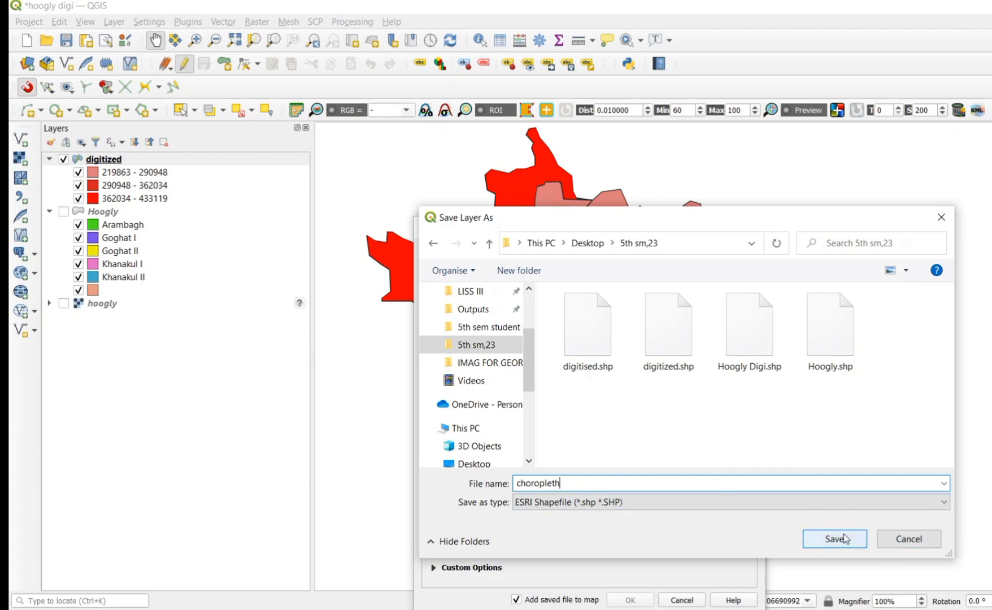
click(900, 540)
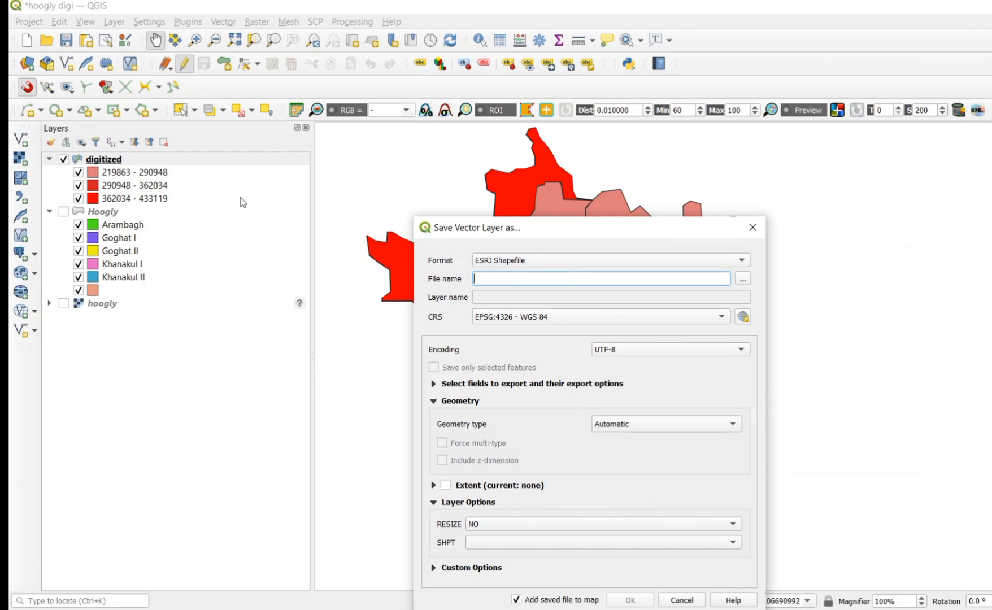
click(756, 227)
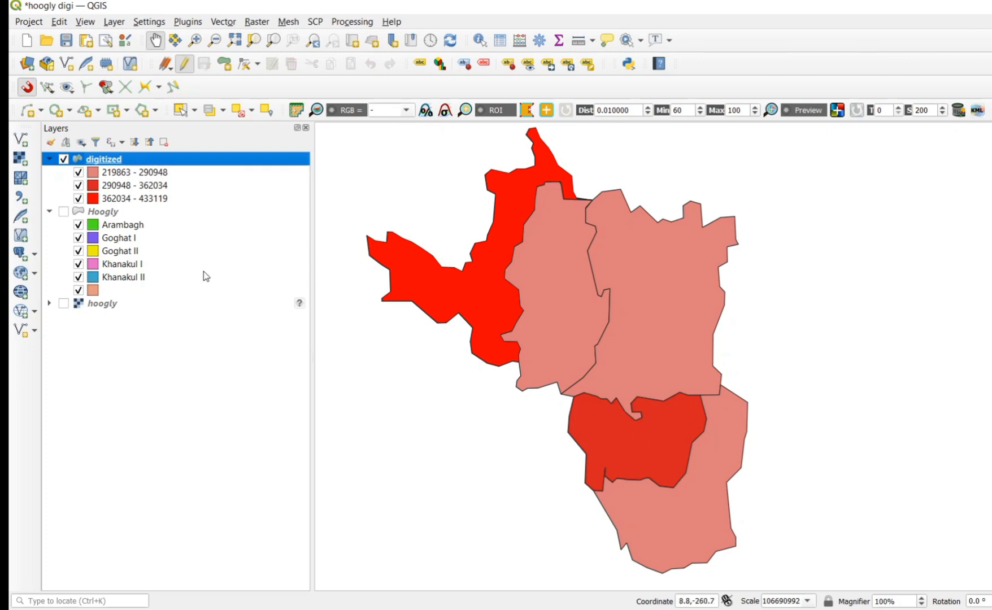